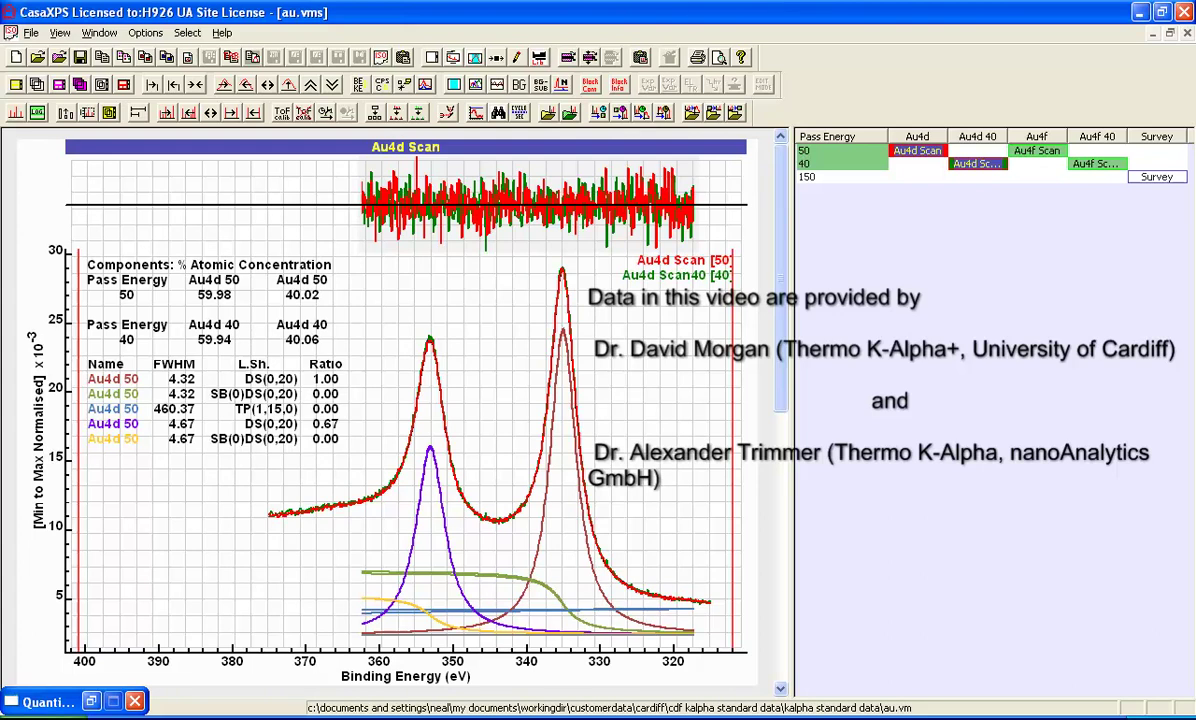
# Step: Display only the pass energy 50 Au4d Scan spectrum by selecting its cell in the browser grid
pyautogui.click(917, 150)
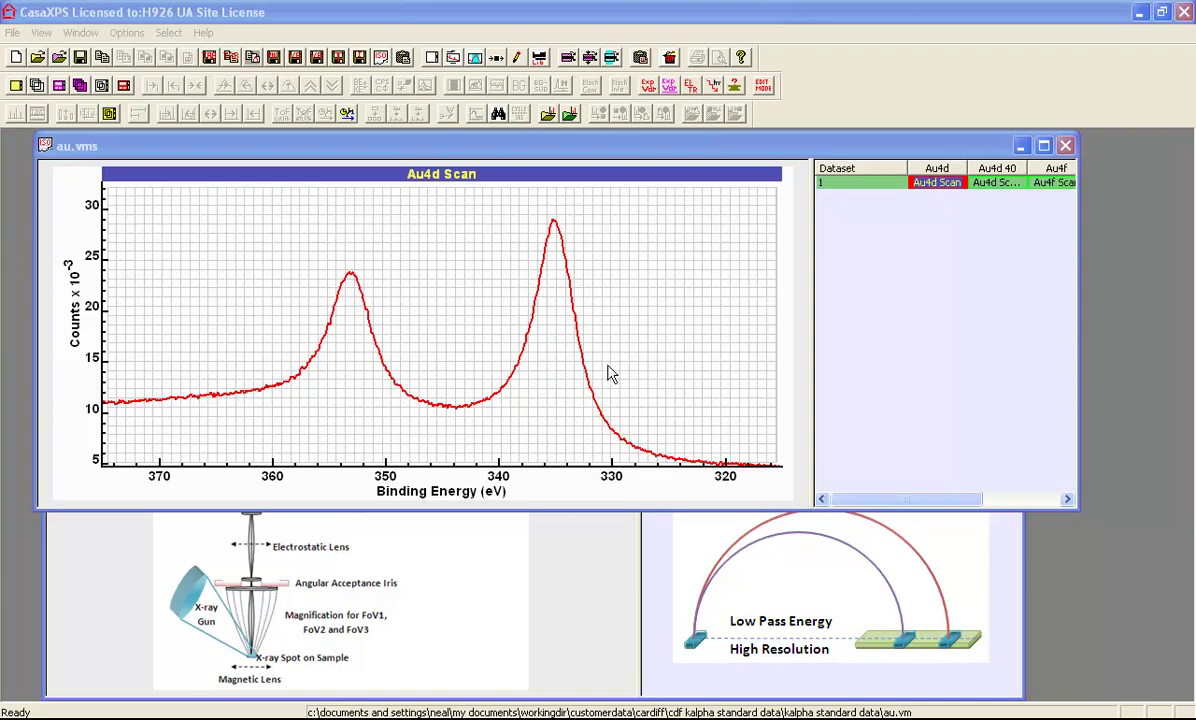
# Step: Label datasets by Pass Energy via Exp Var, then overlay the Au4d Scan40 spectrum on Au4d Scan
pyautogui.click(937, 184)
pyautogui.click(650, 88)
pyautogui.click(789, 236)
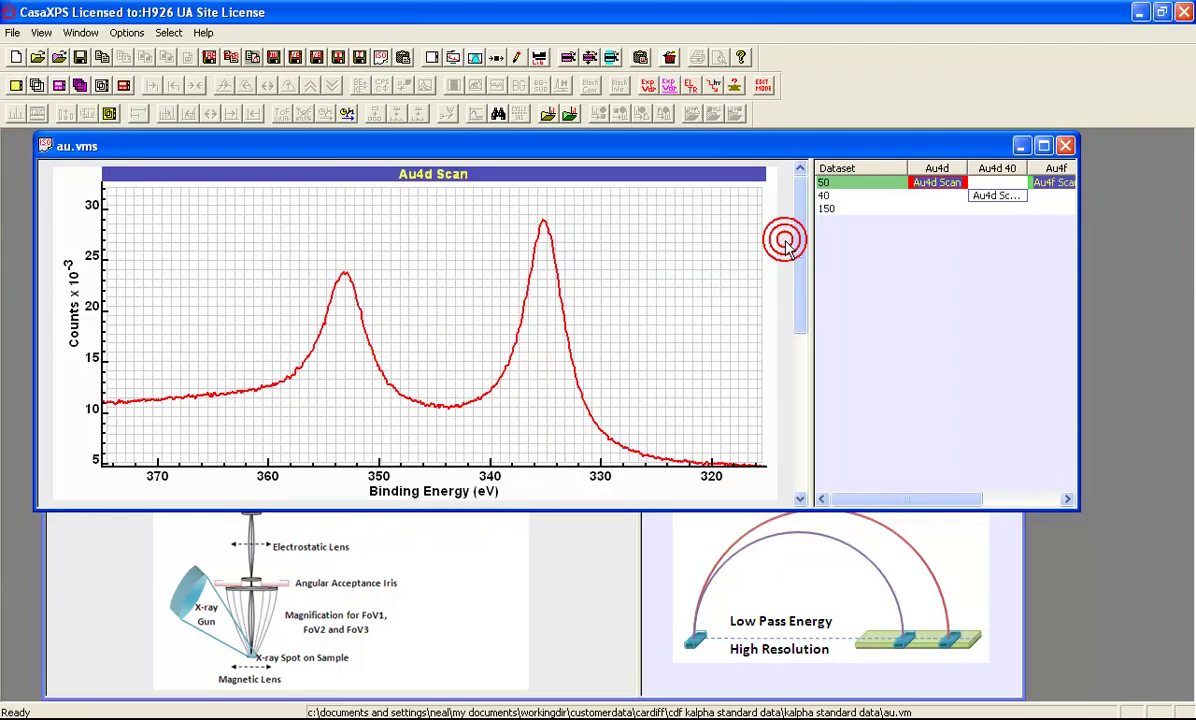
pyautogui.click(983, 197)
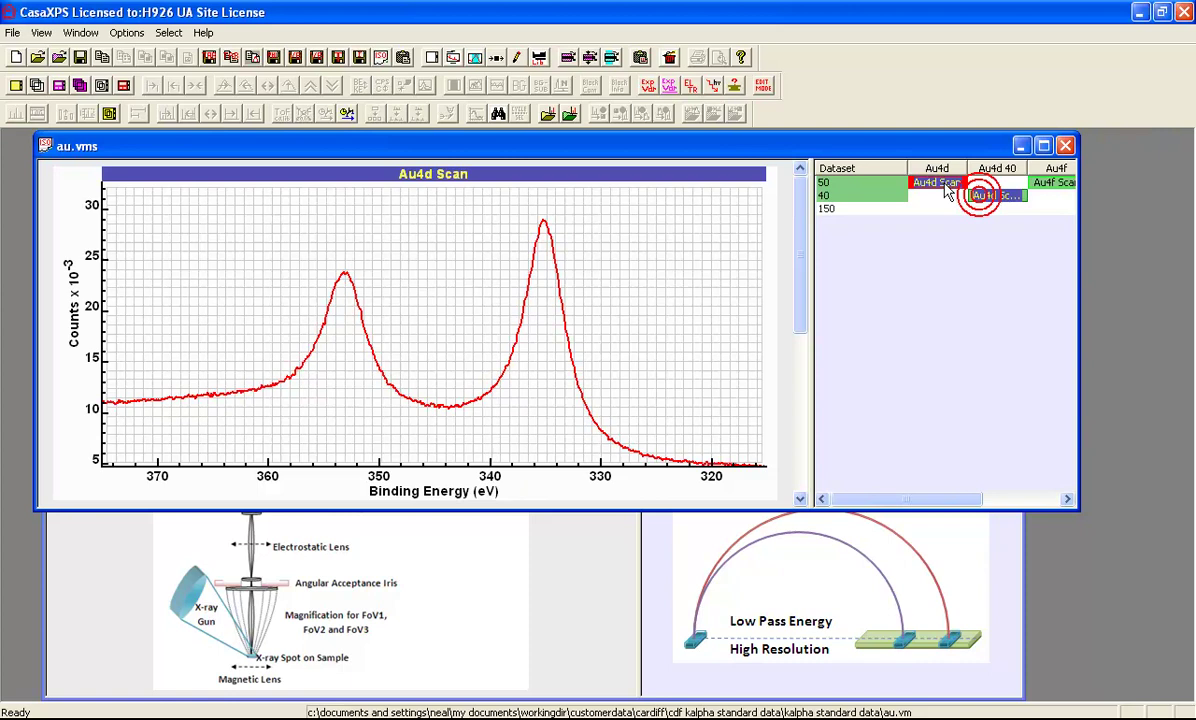
pyautogui.click(36, 85)
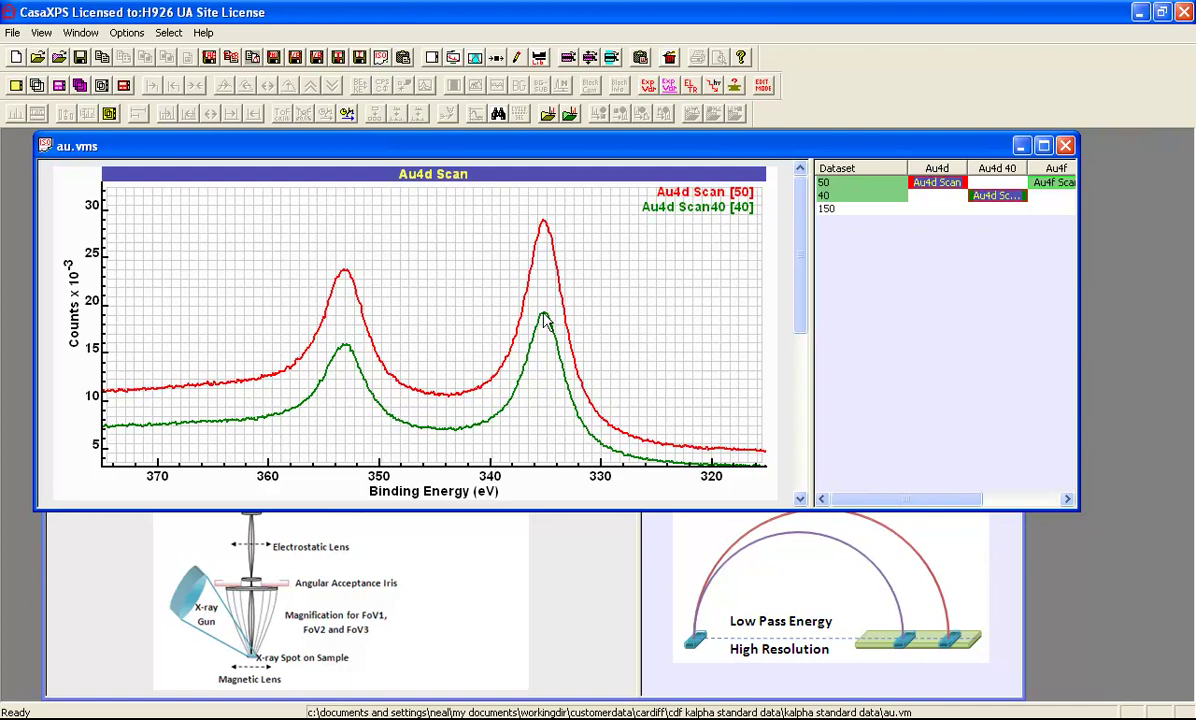
# Step: Raise the CasaXP1 window showing pass energy 50 vs 40 analyser diagrams
pyautogui.click(602, 565)
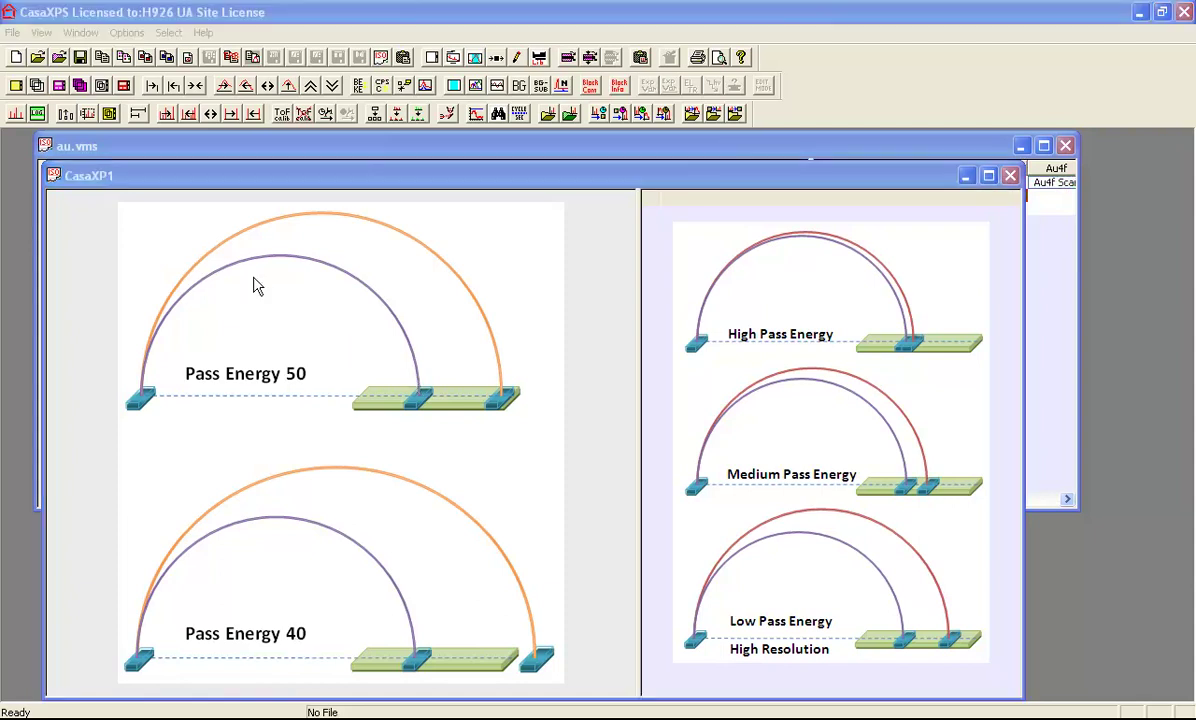
# Step: View the kalpha Ag3d comparison, then return to the au.vms Au4d overlay window
pyautogui.click(172, 146)
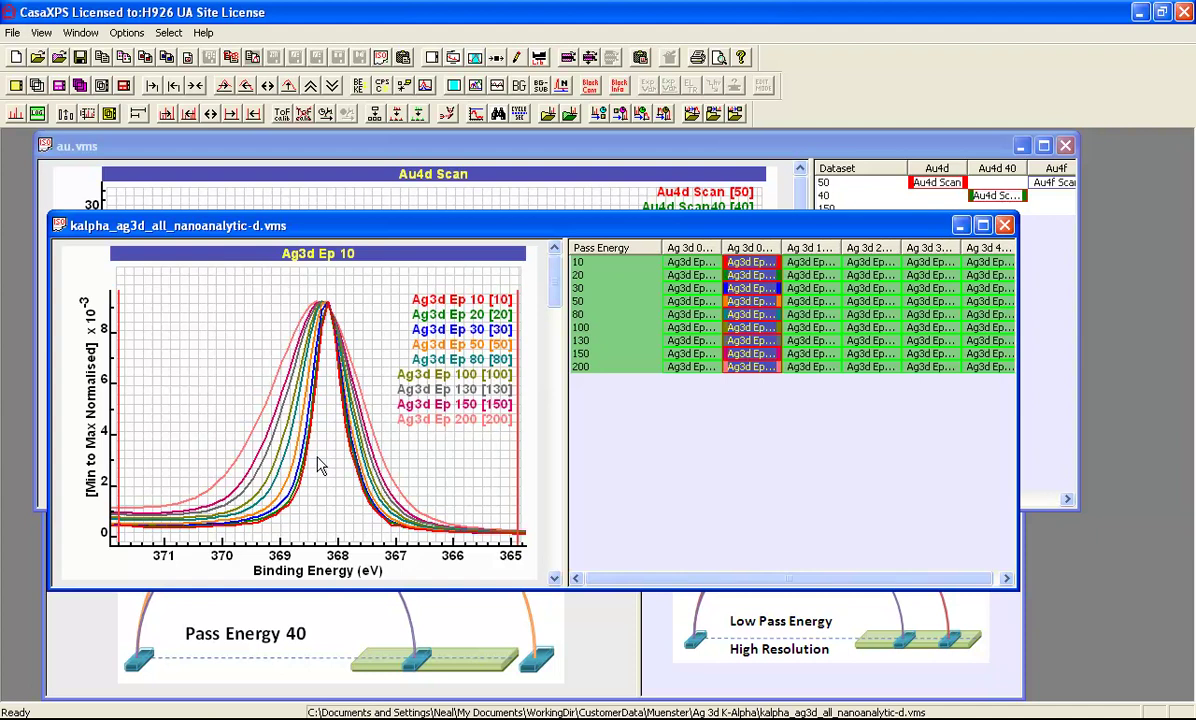
pyautogui.click(546, 201)
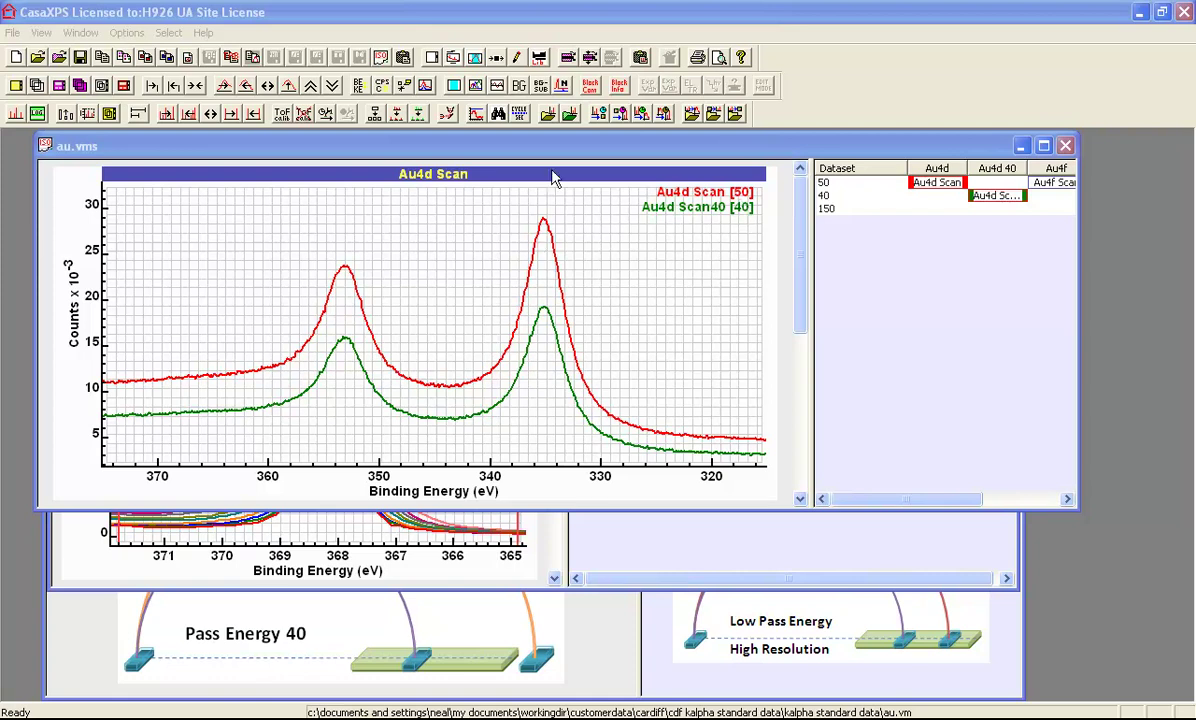
# Step: Normalise the overlay at one energy, then min-to-max, and show the pass energy 40 spectrum alone
pyautogui.click(564, 87)
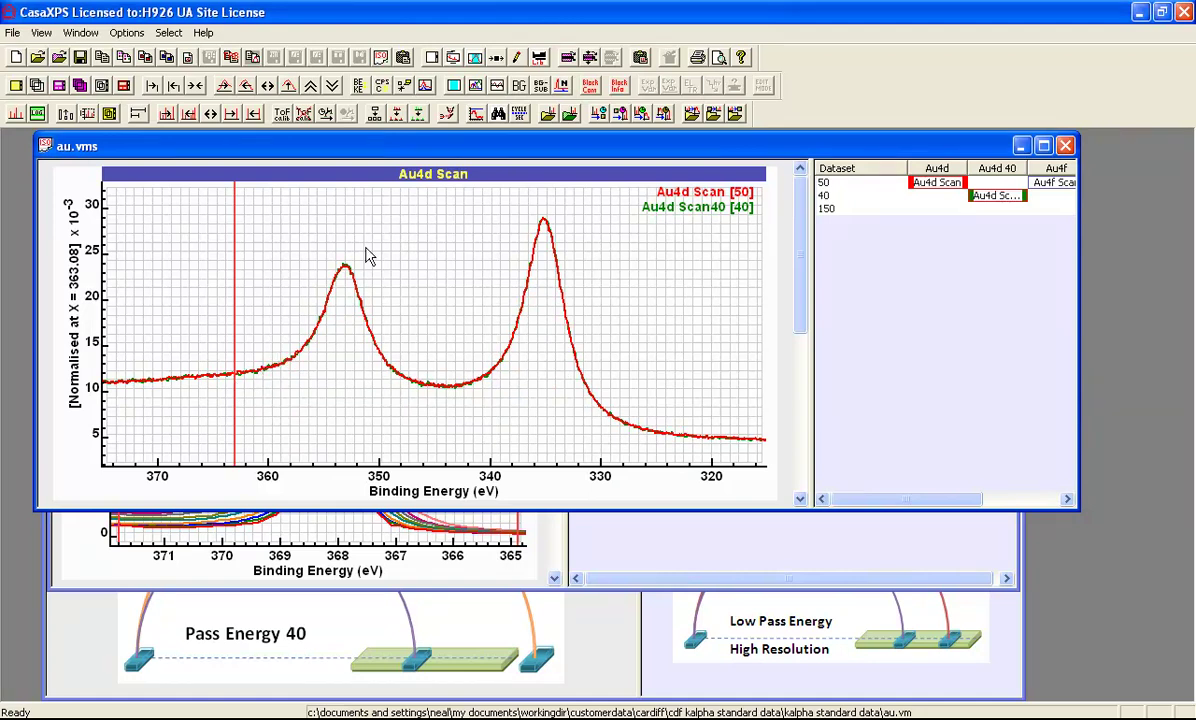
pyautogui.click(564, 85)
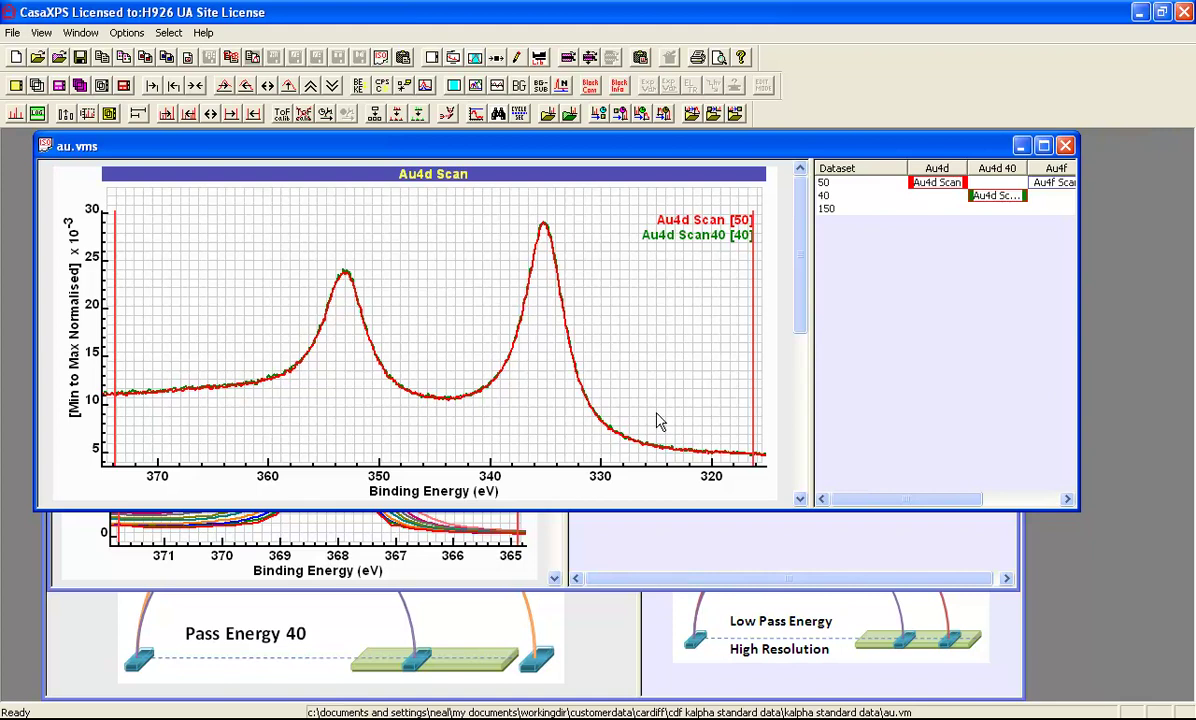
pyautogui.click(986, 199)
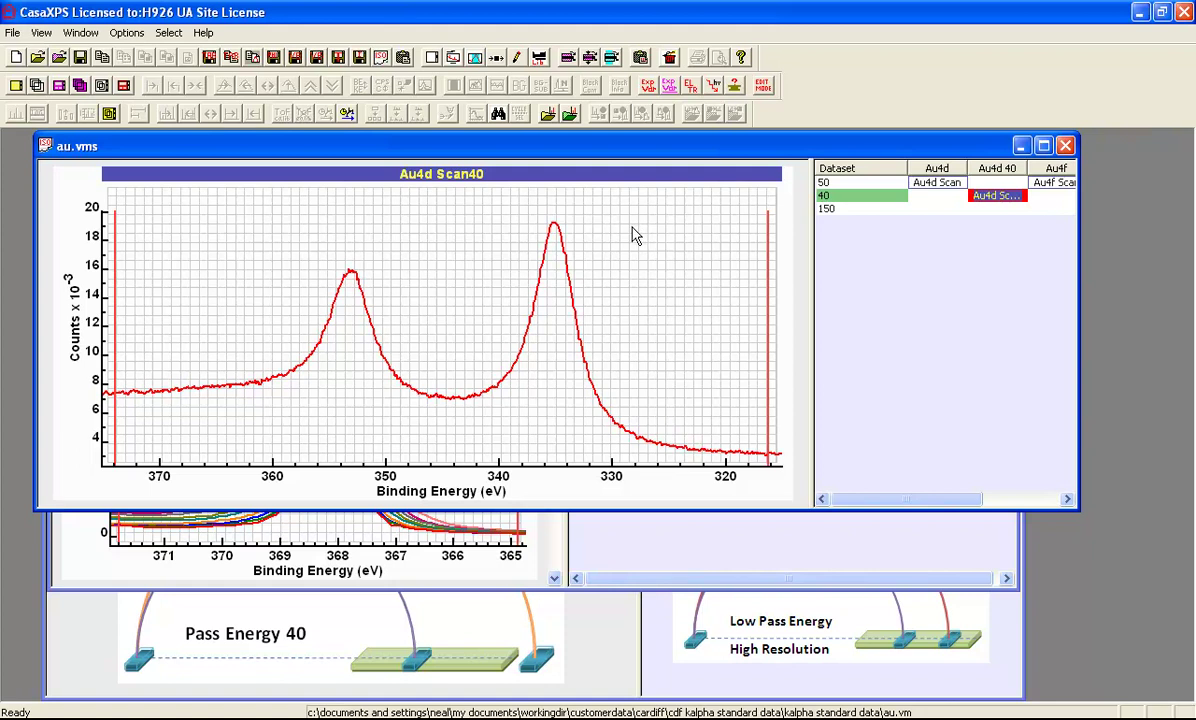
# Step: Create a quantification region on the Au4d spectrum with background type Shirley, then Min Limits
pyautogui.click(475, 57)
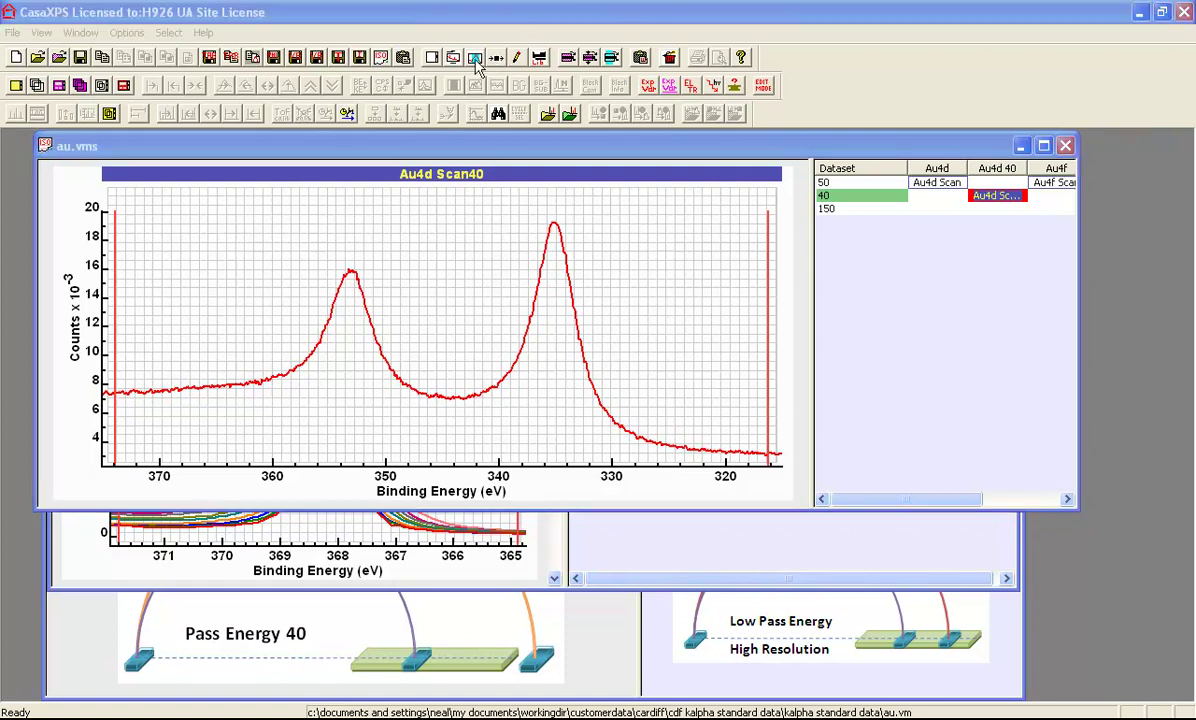
pyautogui.moveTo(463, 88); pyautogui.dragTo(918, 142)
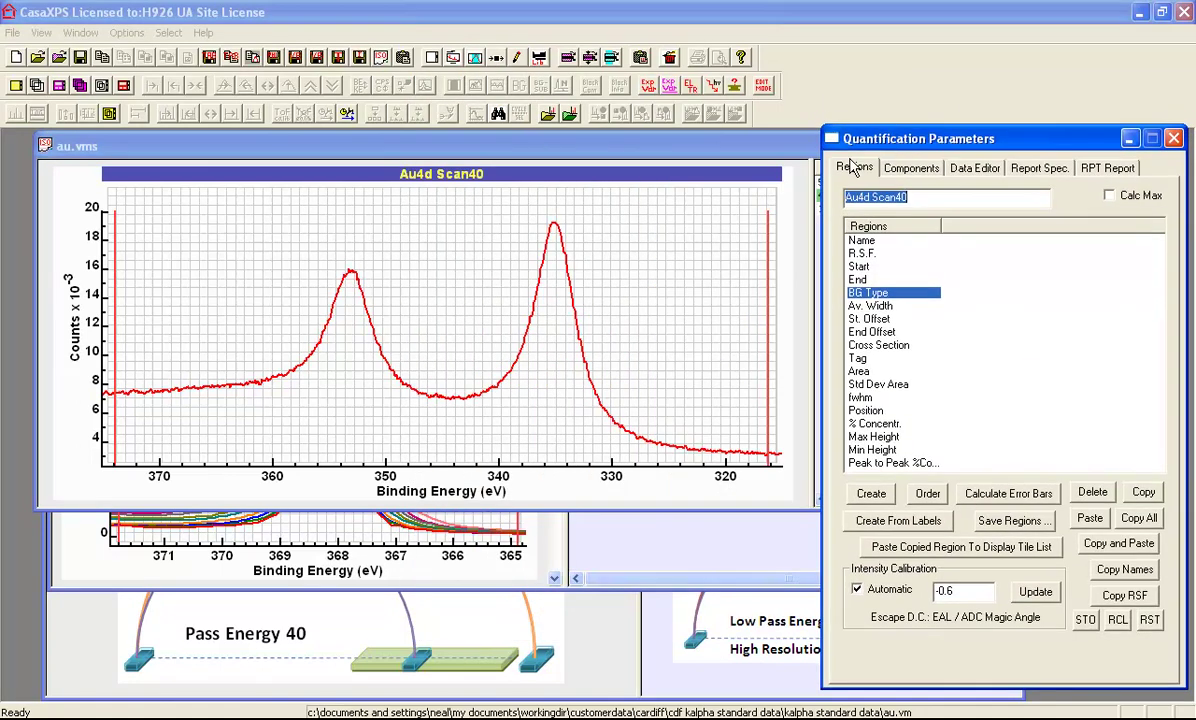
pyautogui.click(873, 496)
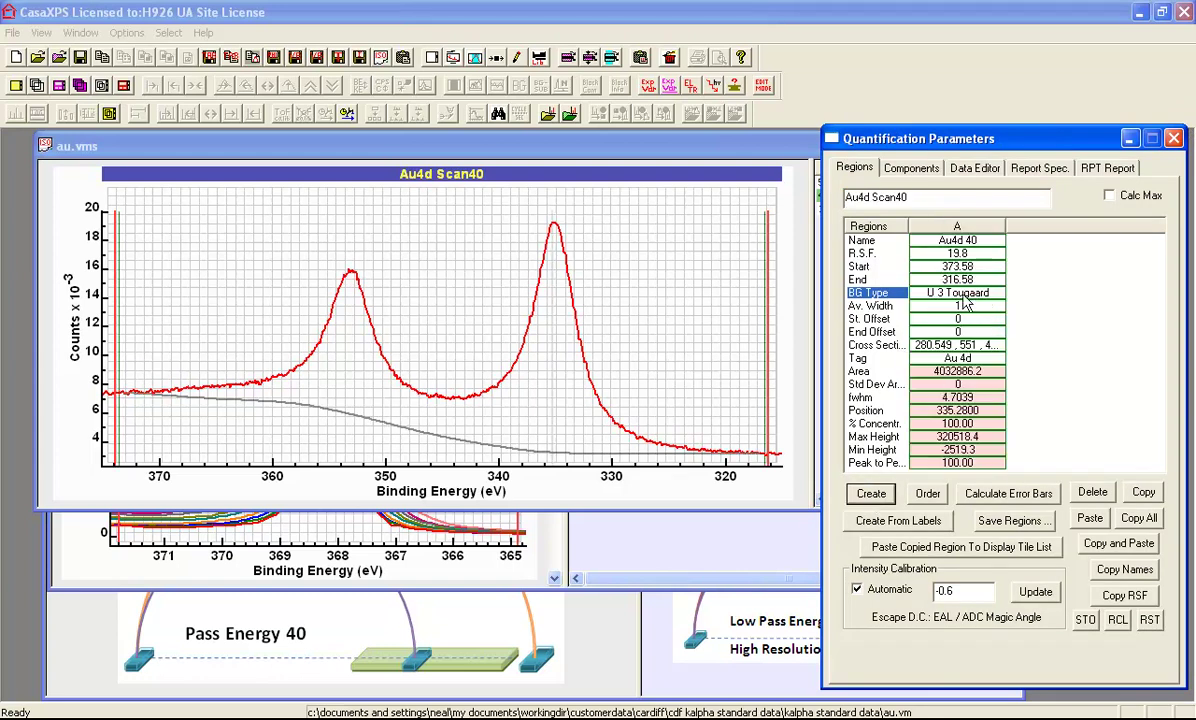
pyautogui.click(898, 293)
pyautogui.doubleClick(898, 293)
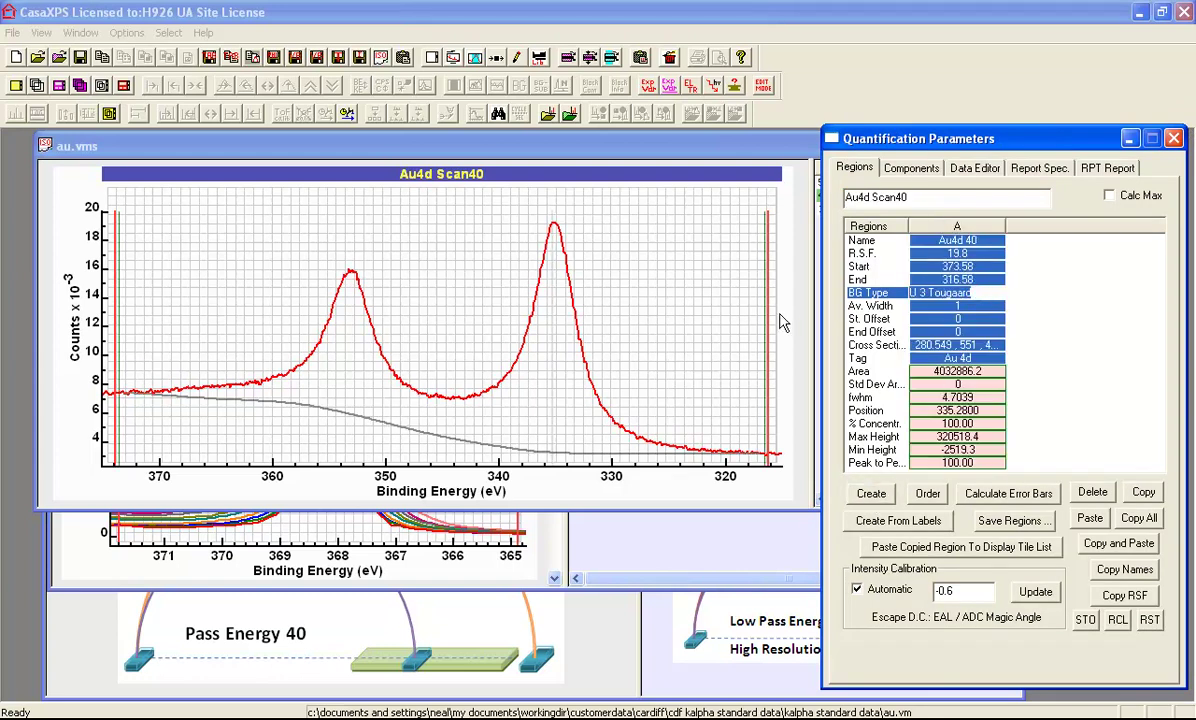
pyautogui.write('Shirley')
pyautogui.press('Return')
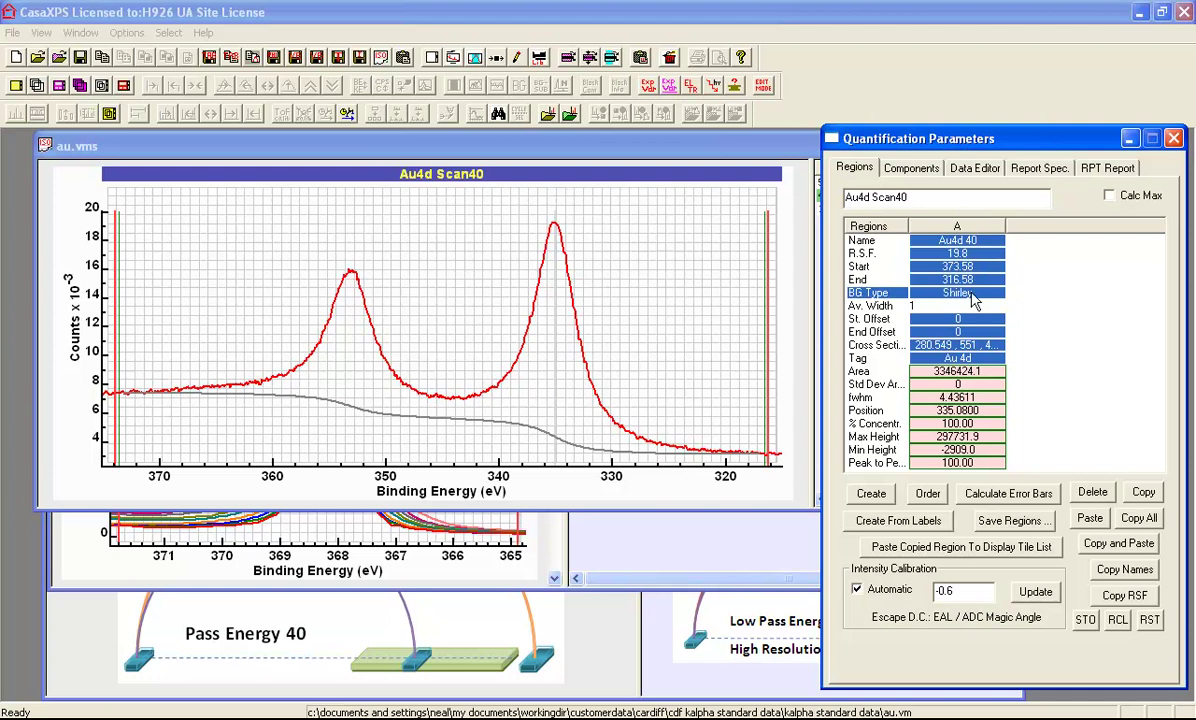
pyautogui.doubleClick(914, 290)
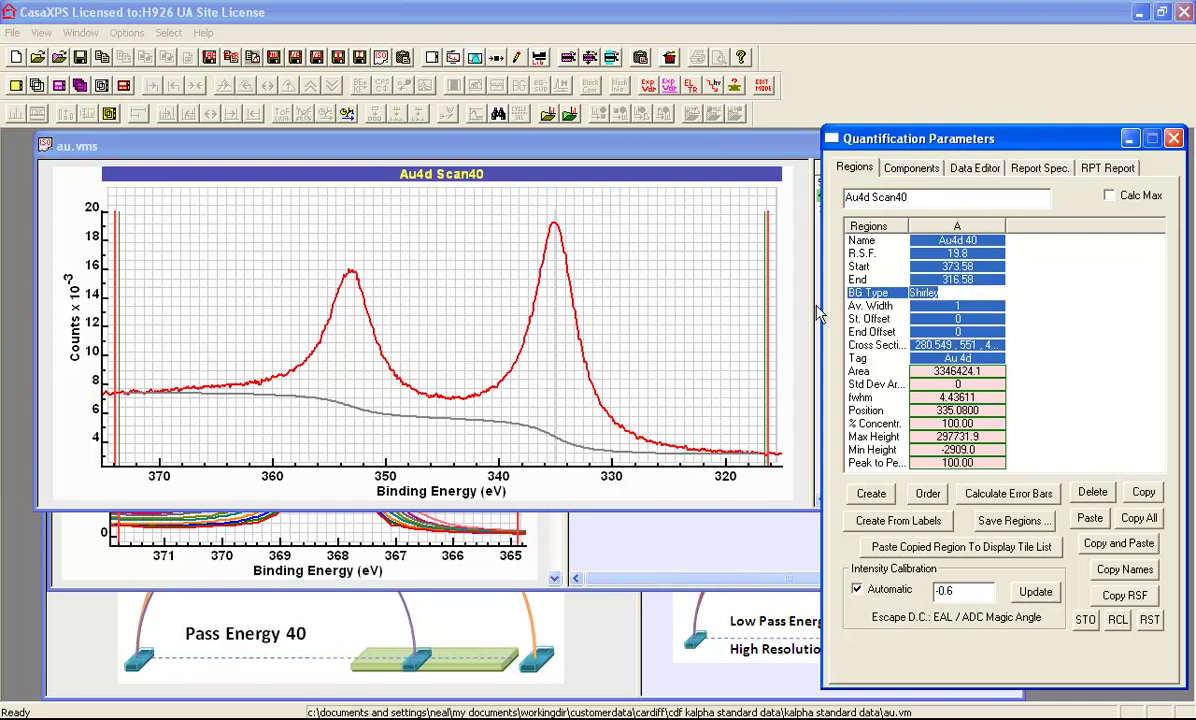
pyautogui.write('m')
pyautogui.press('Return')
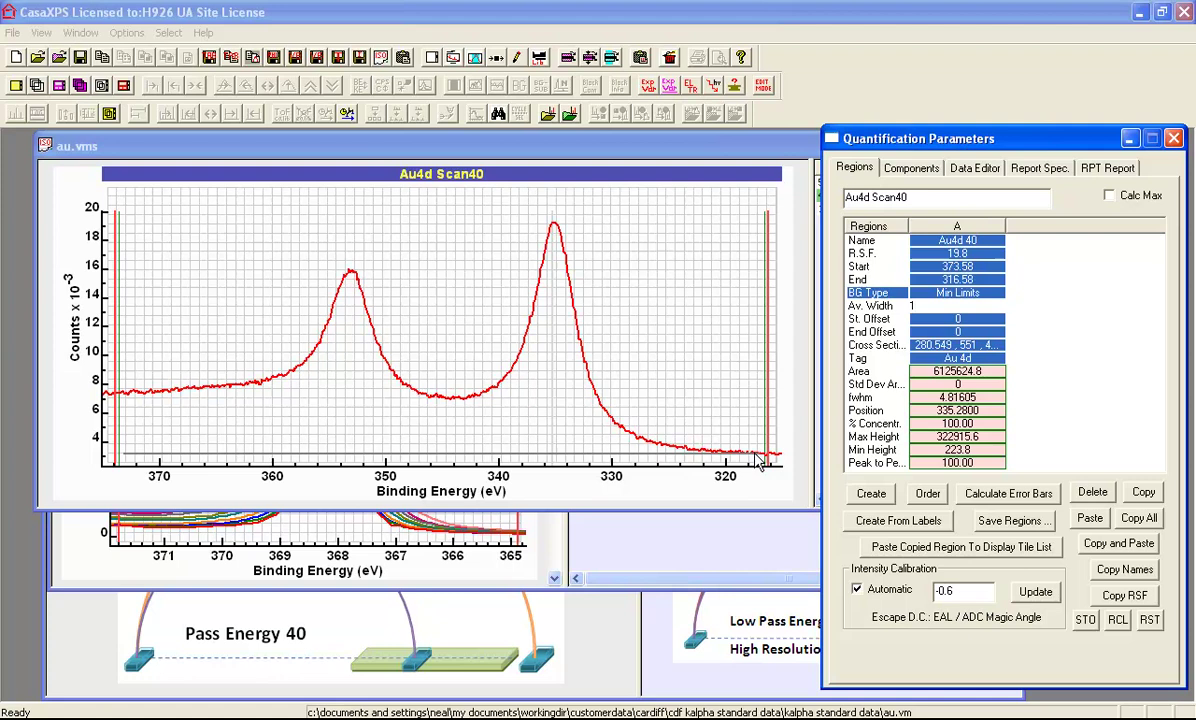
pyautogui.click(596, 369)
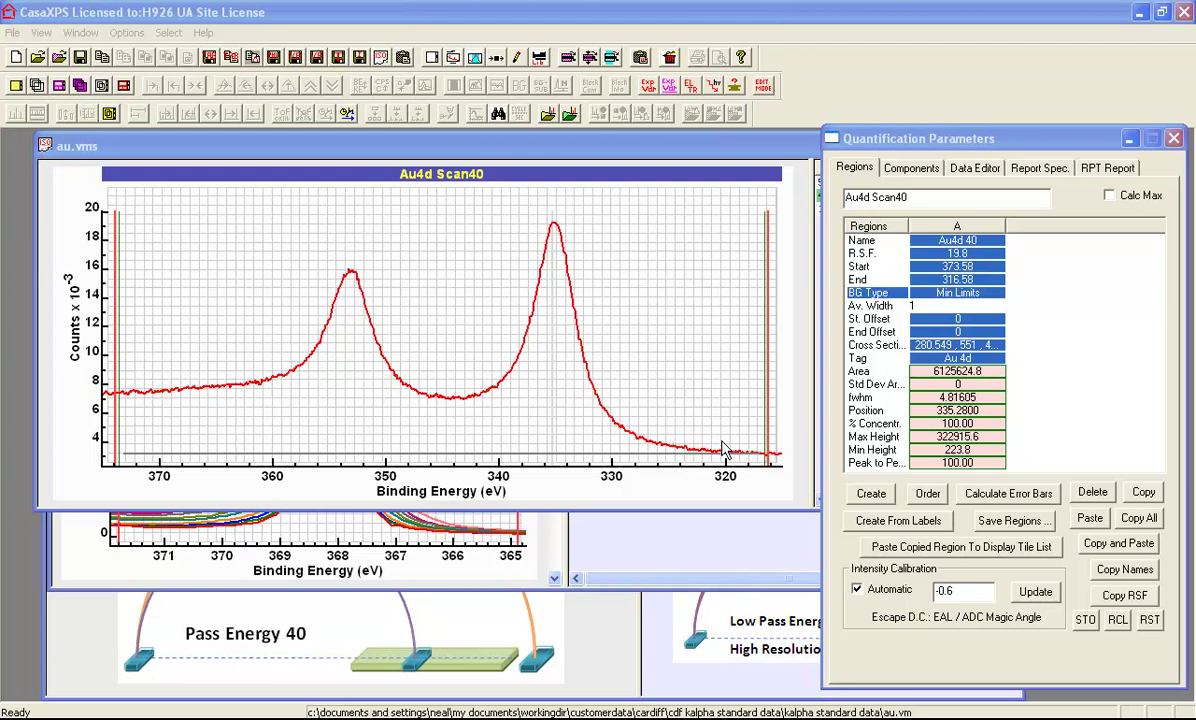
# Step: Set the region's End Offset to 50
pyautogui.click(954, 330)
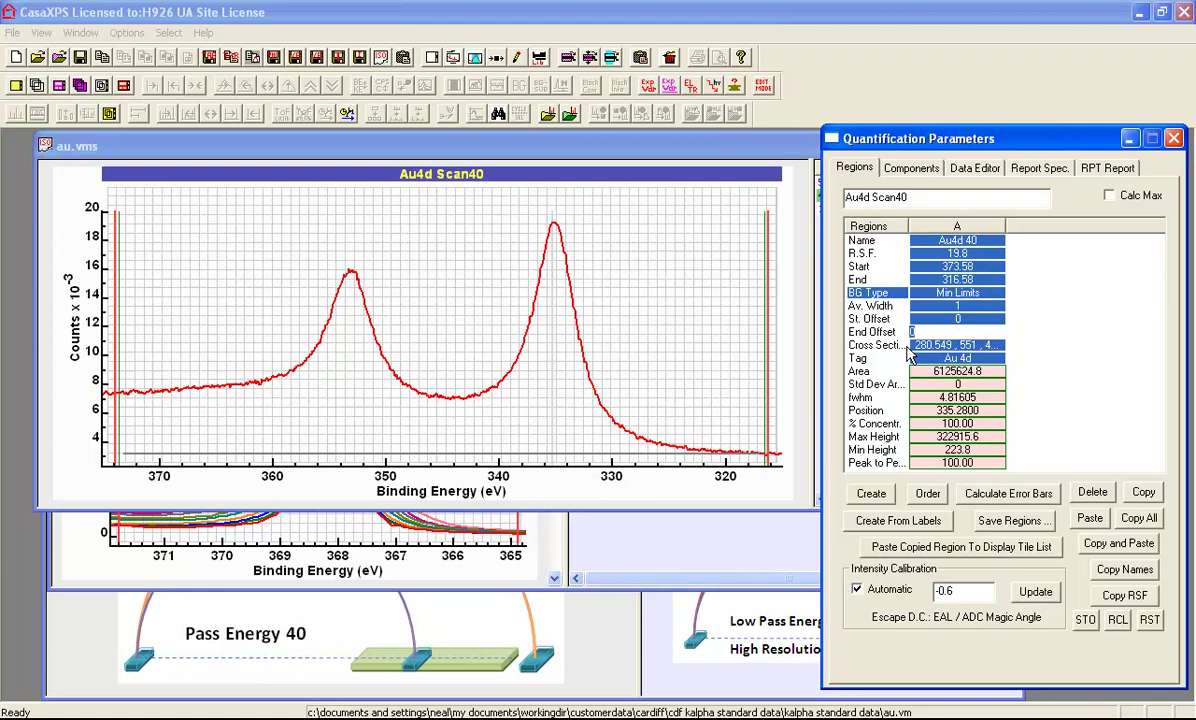
pyautogui.write('50')
pyautogui.press('Return')
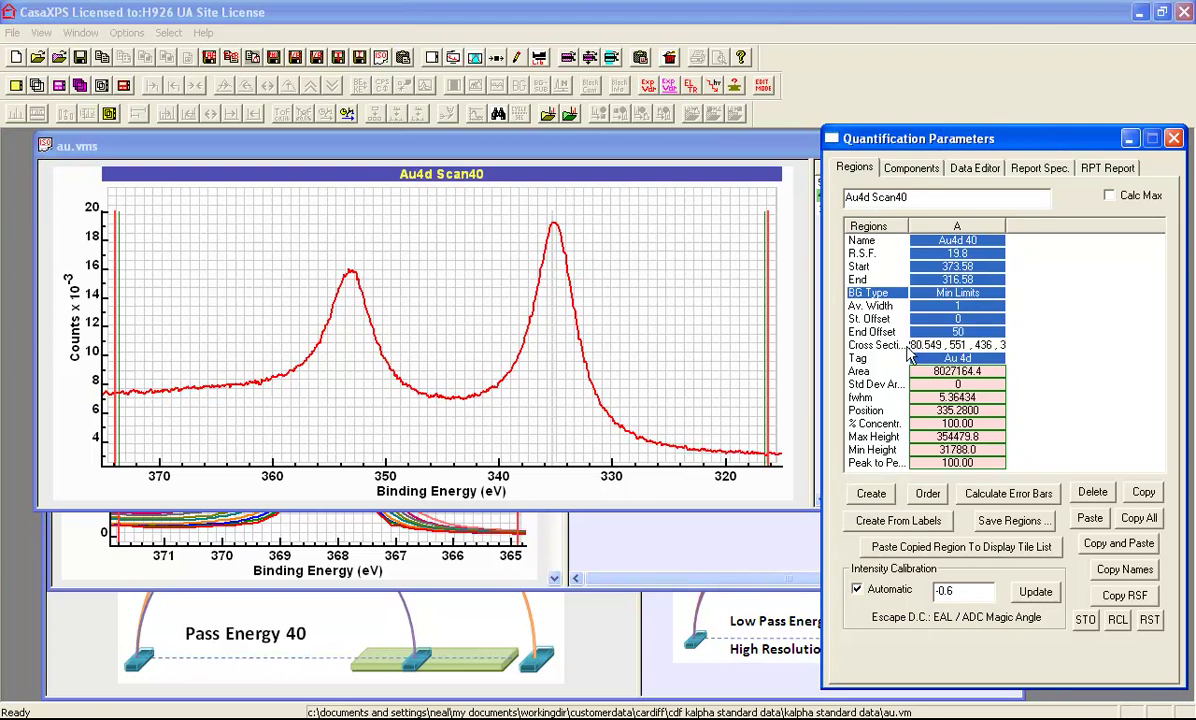
pyautogui.click(952, 330)
# Step: Tick Auto-Scale Range Include BG on the Y Axis tab of Tile Display Parameters
pyautogui.click(450, 59)
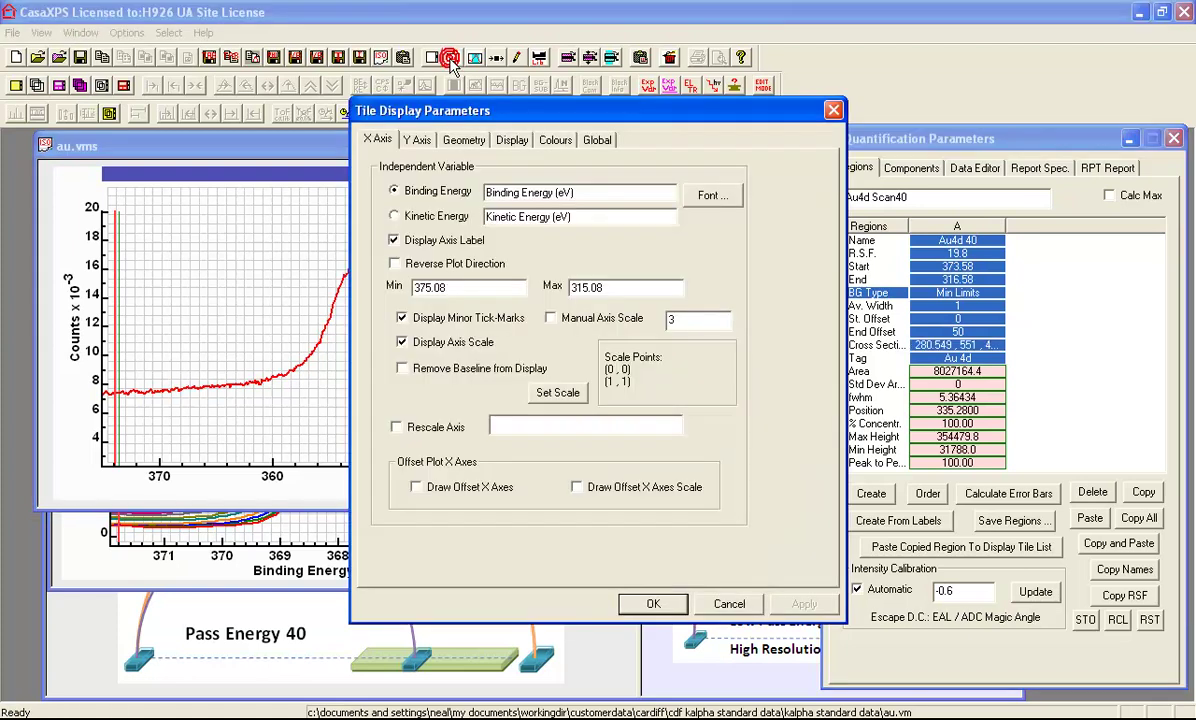
pyautogui.click(418, 141)
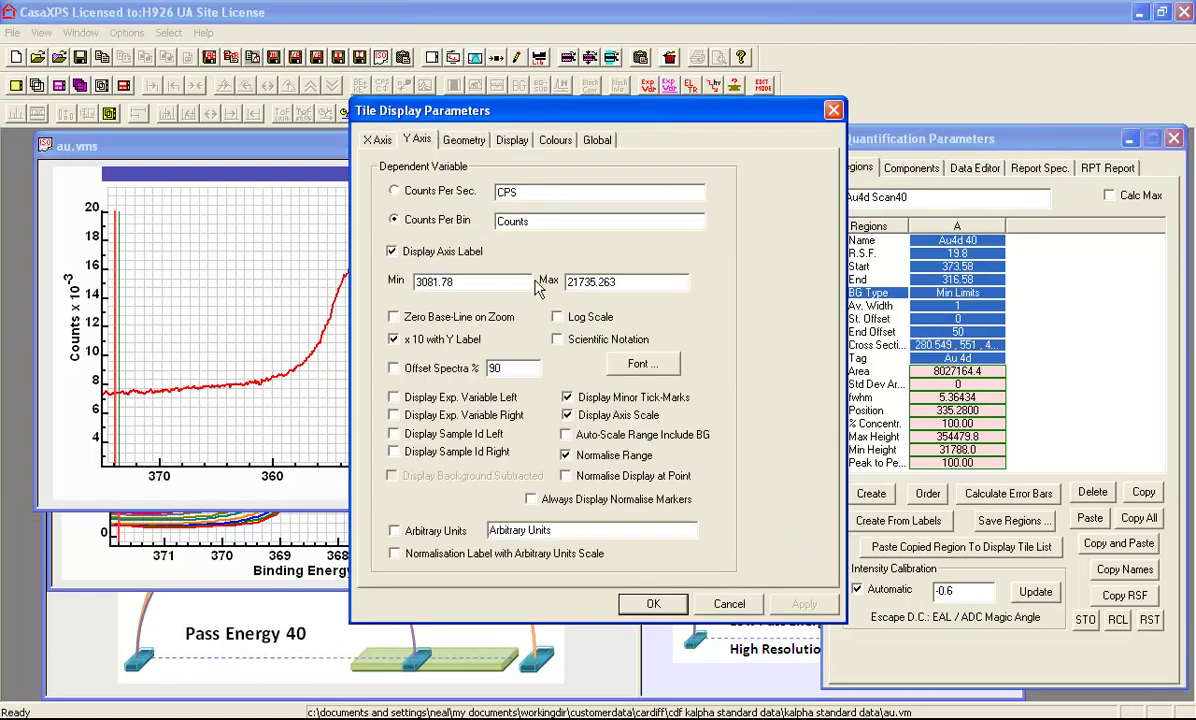
pyautogui.click(573, 437)
# Step: Apply the display settings and auto-scale the ordinate, then refocus the Quantification Parameters window
pyautogui.click(647, 604)
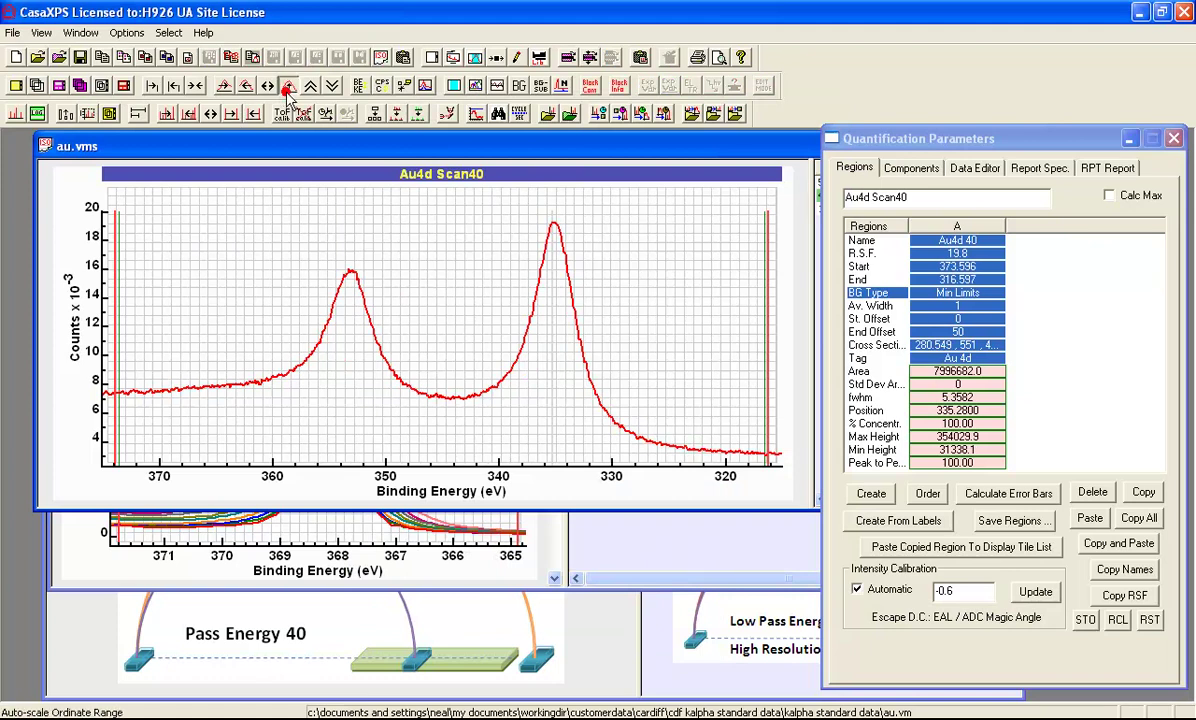
pyautogui.click(264, 87)
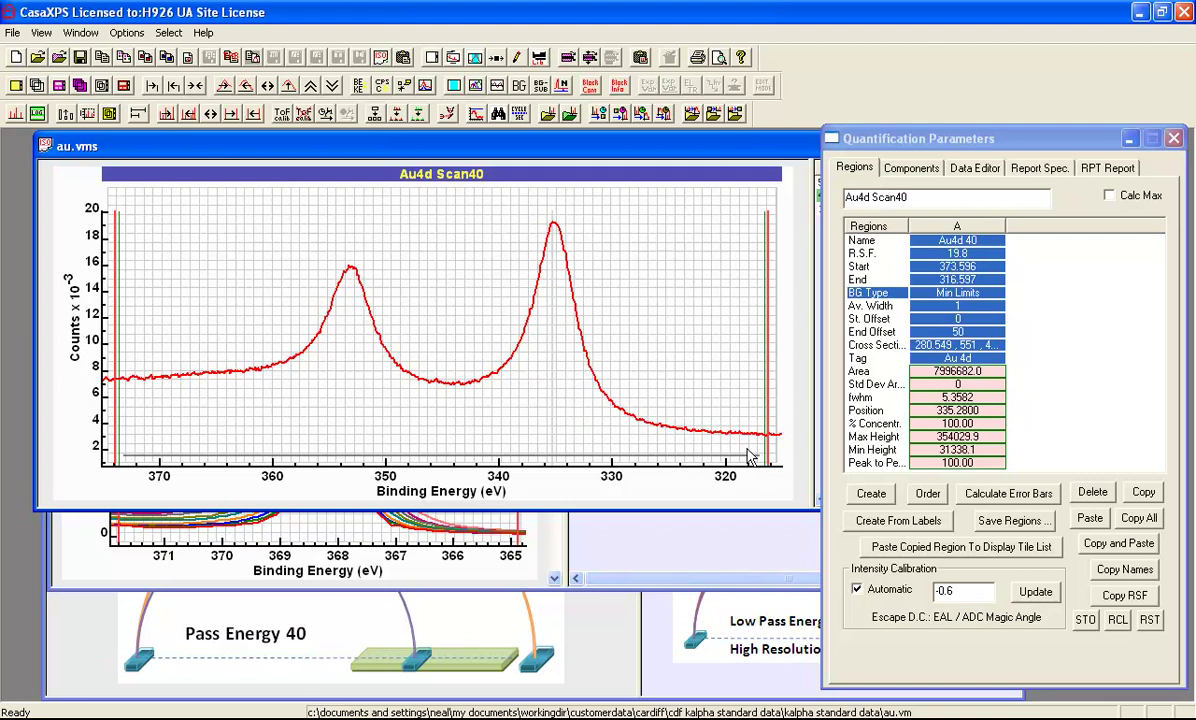
pyautogui.click(703, 427)
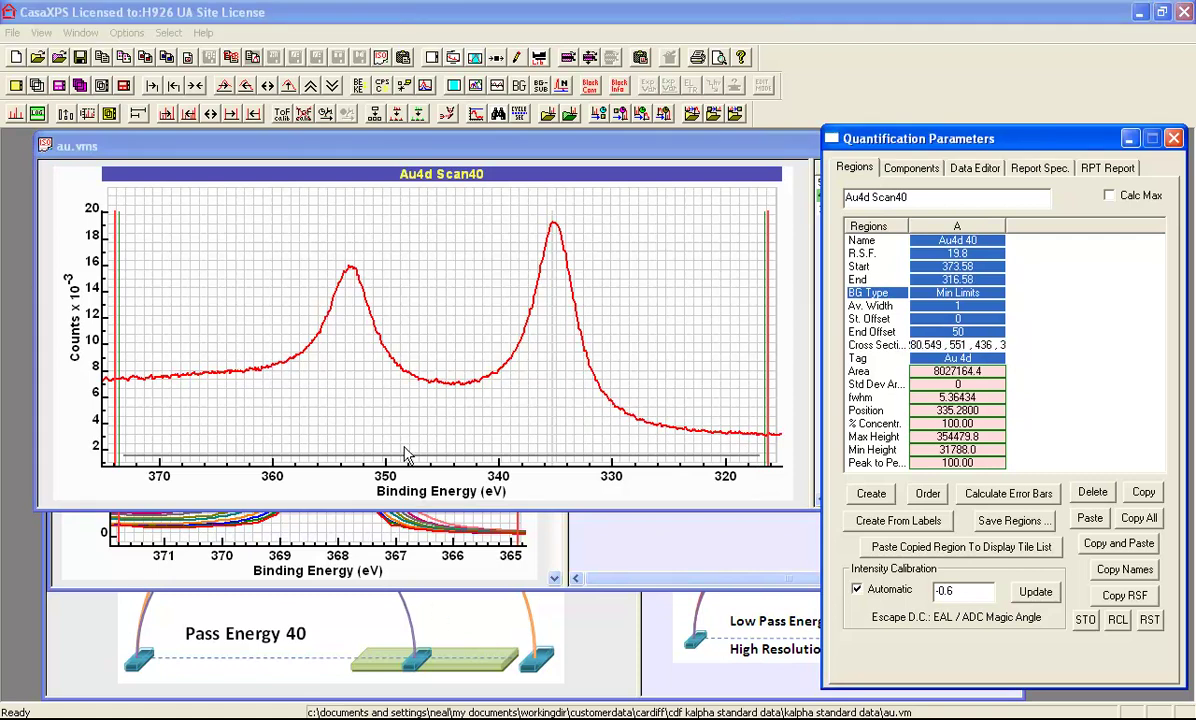
# Step: Move the region start to about 341.7 eV around the lower peak, then show the Components tab
pyautogui.click(122, 336)
pyautogui.moveTo(123, 337); pyautogui.dragTo(483, 353)
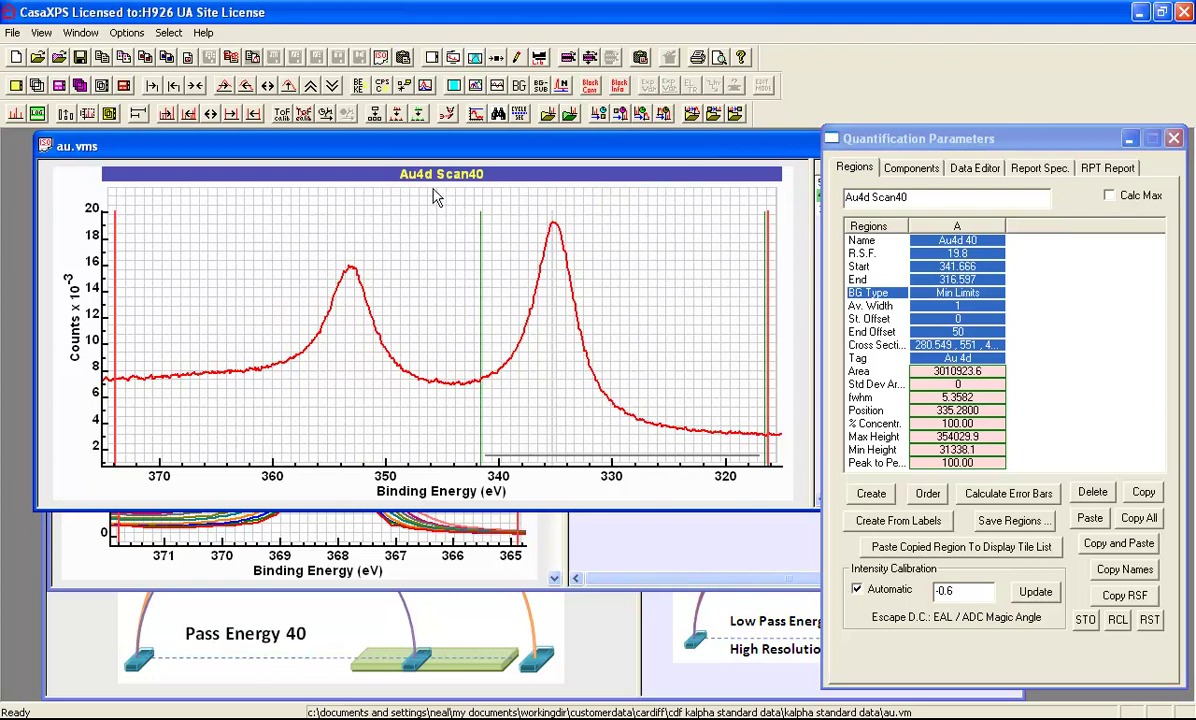
pyautogui.click(820, 185)
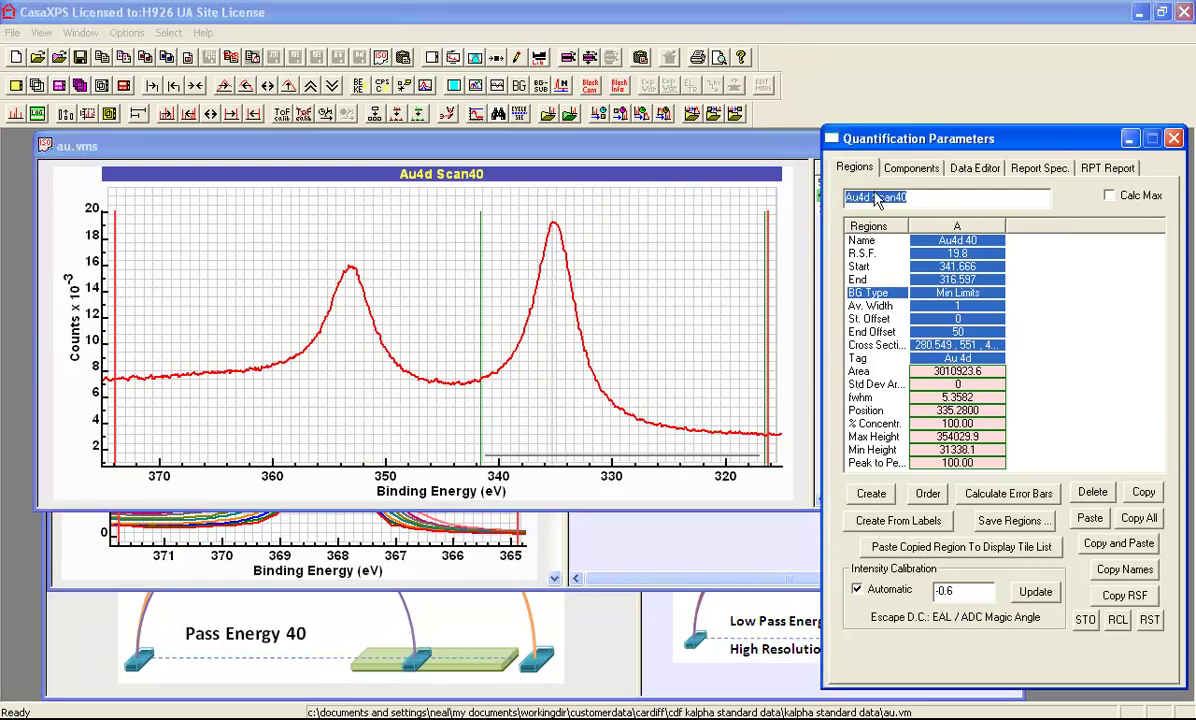
pyautogui.click(910, 168)
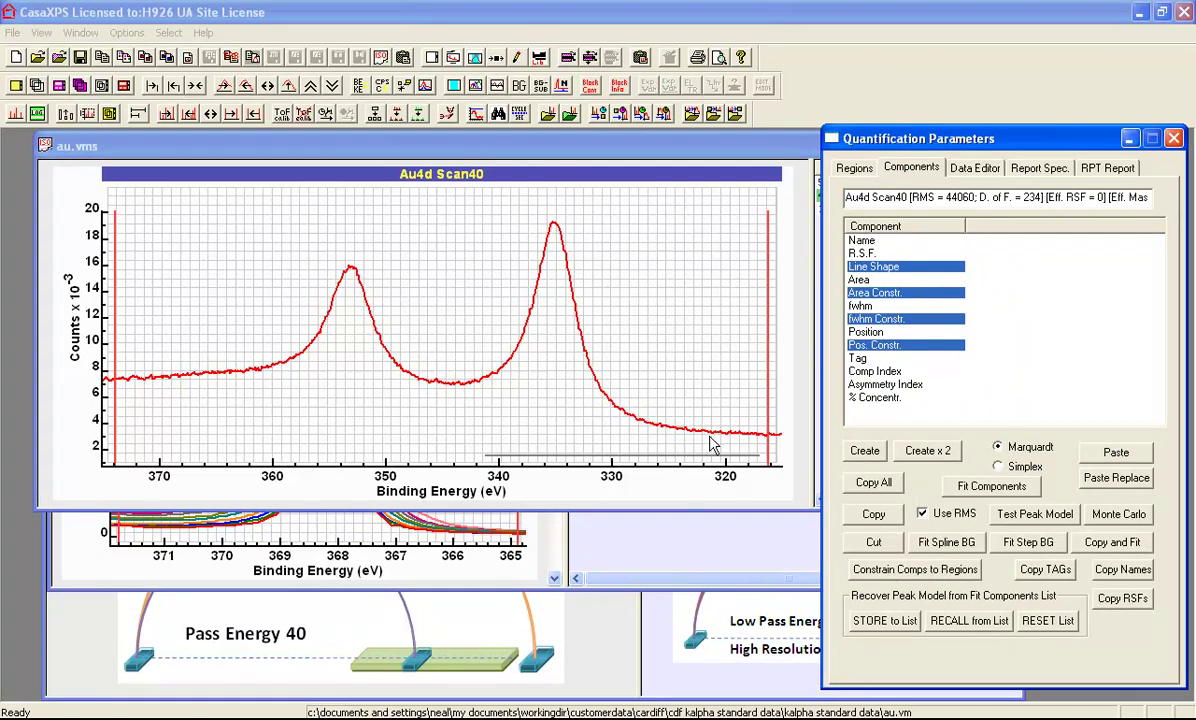
# Step: Create an Au4d 40 DS(0,20) component at 335.28 eV with FWHM 5.4
pyautogui.click(862, 451)
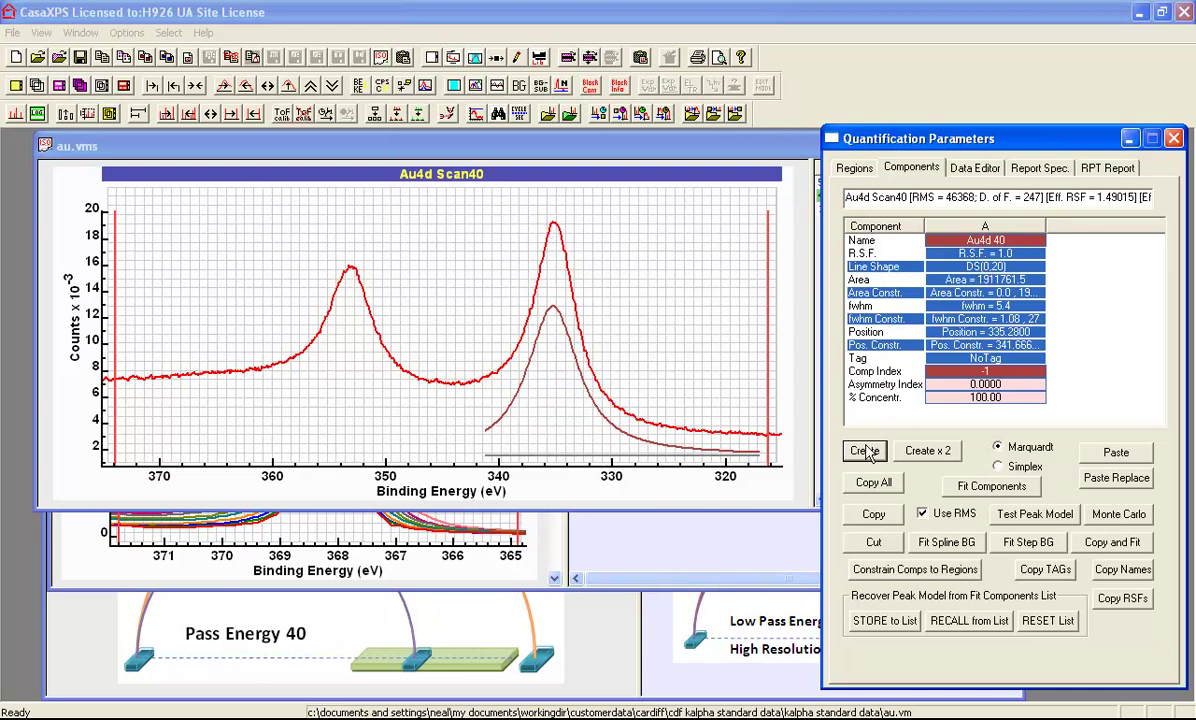
# Step: Duplicate component A as component B and change B's line shape to SB(0)DS(0,20)
pyautogui.click(873, 515)
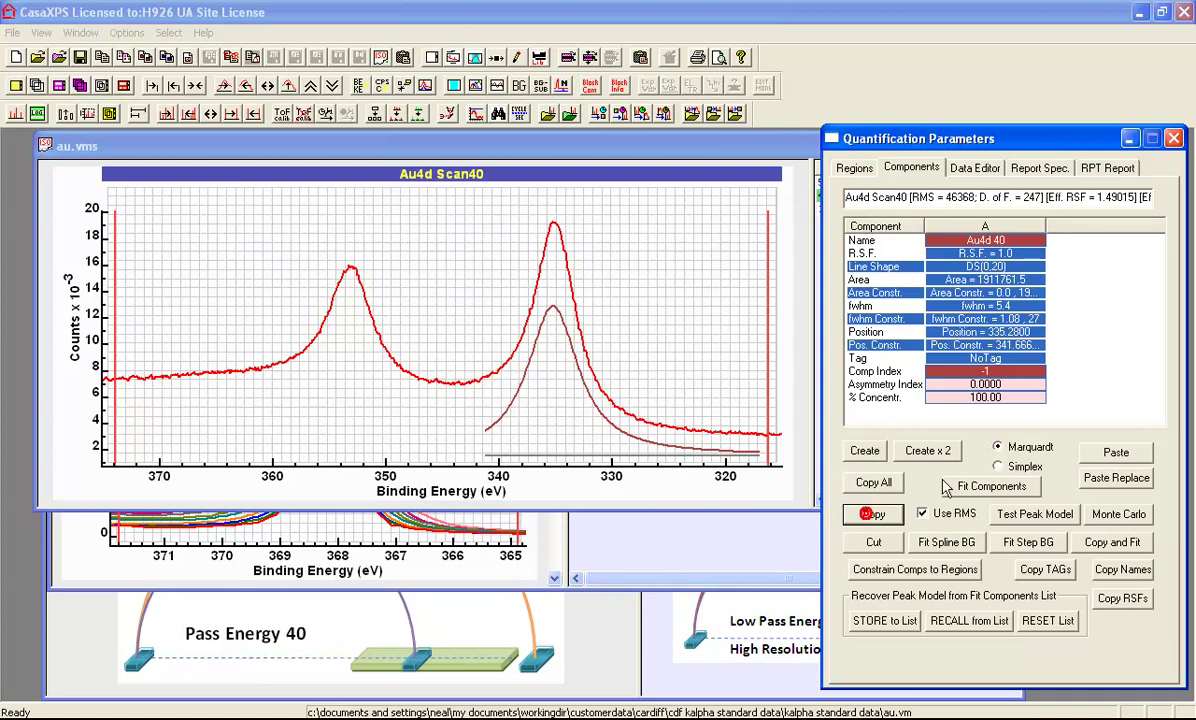
pyautogui.click(1116, 453)
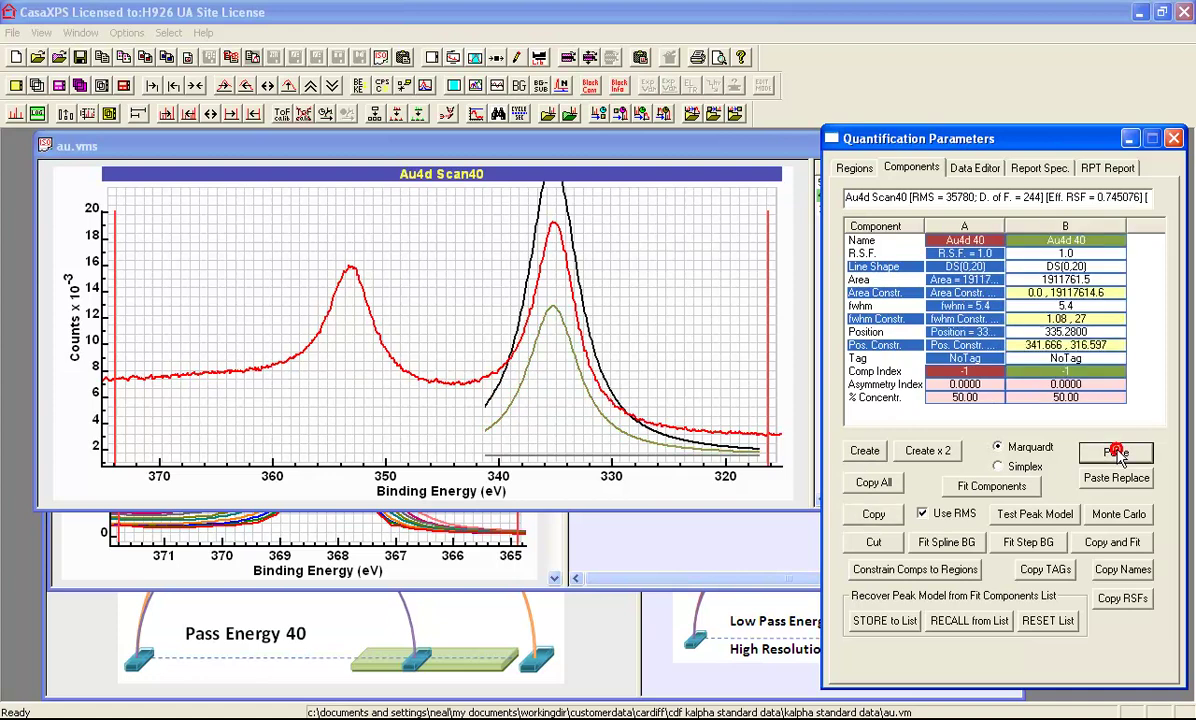
pyautogui.click(1046, 266)
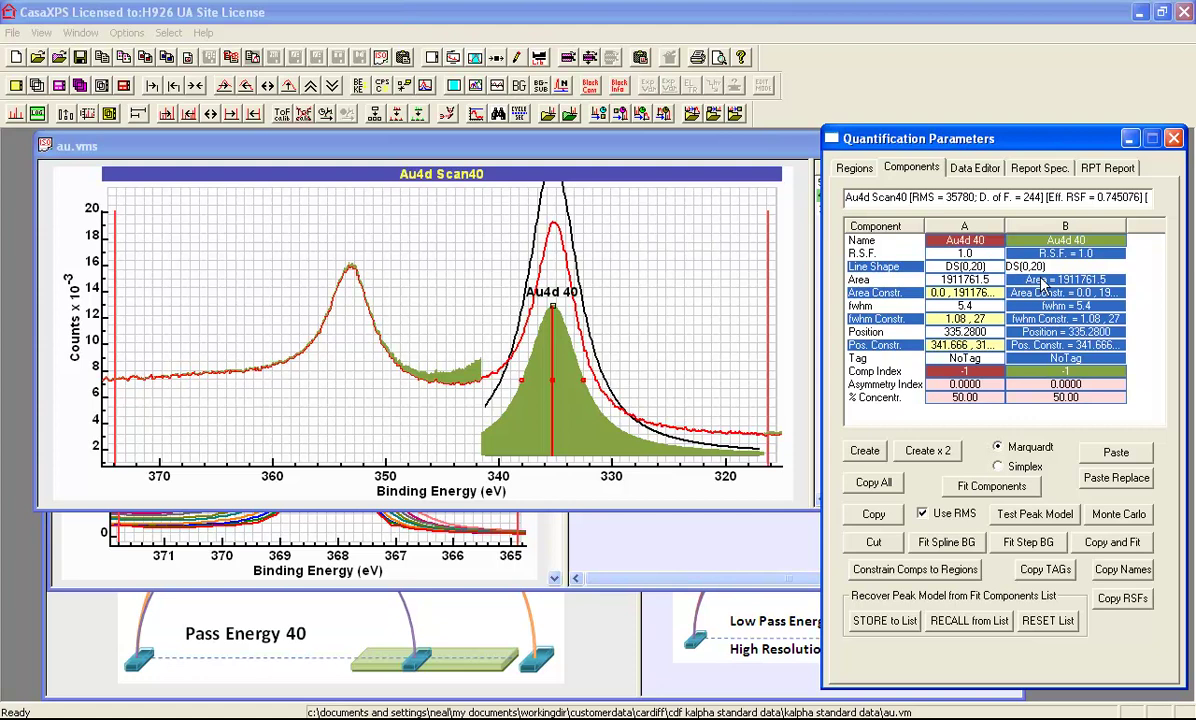
pyautogui.write('sb(0)')
pyautogui.click(1040, 280)
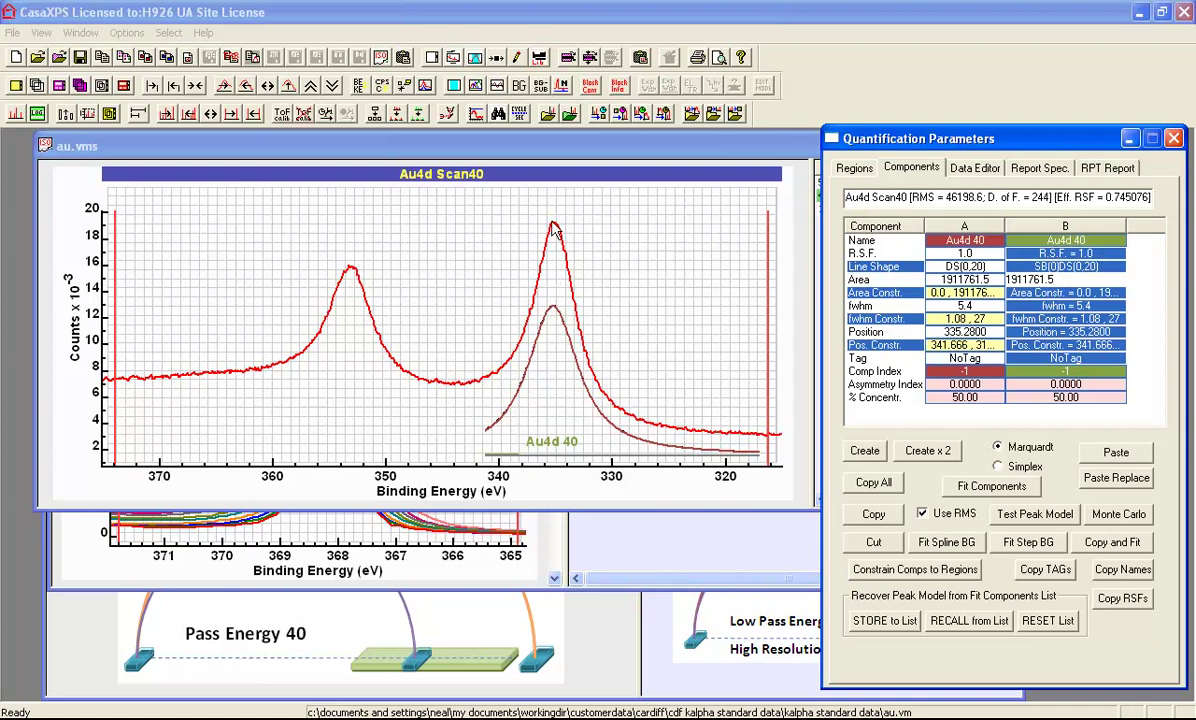
# Step: Constrain component B's FWHM to A*1 and its position to A-0
pyautogui.click(1068, 318)
pyautogui.press('Return')
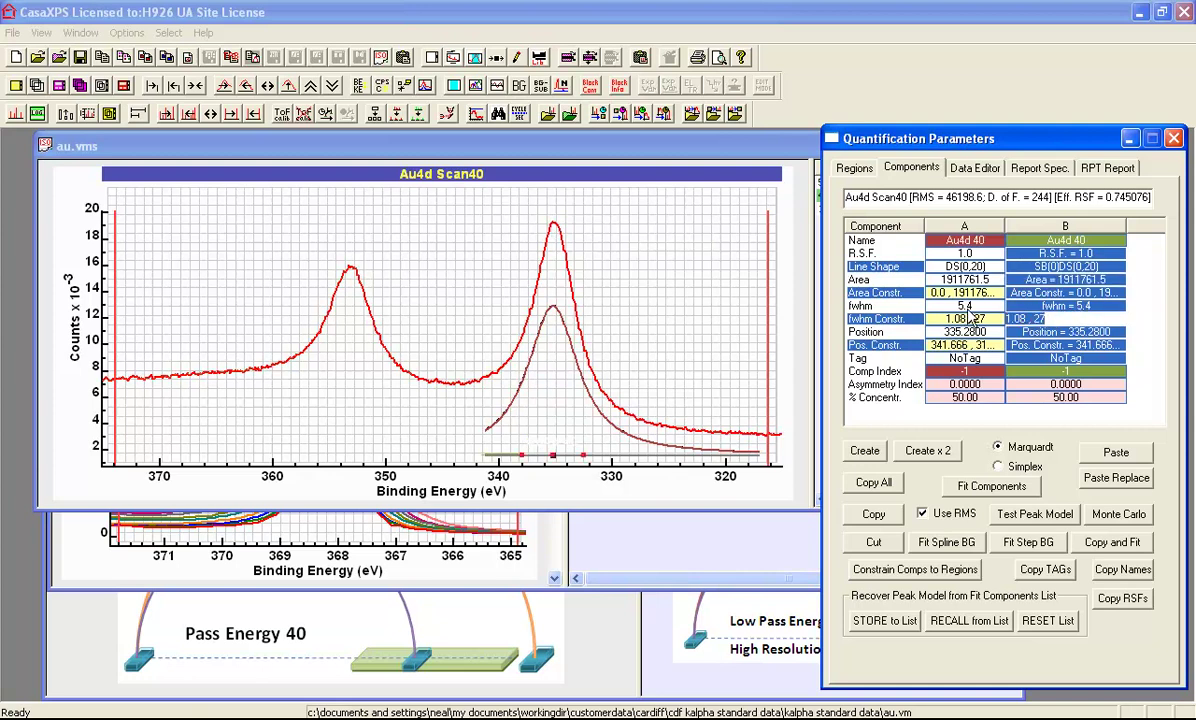
pyautogui.press('Return')
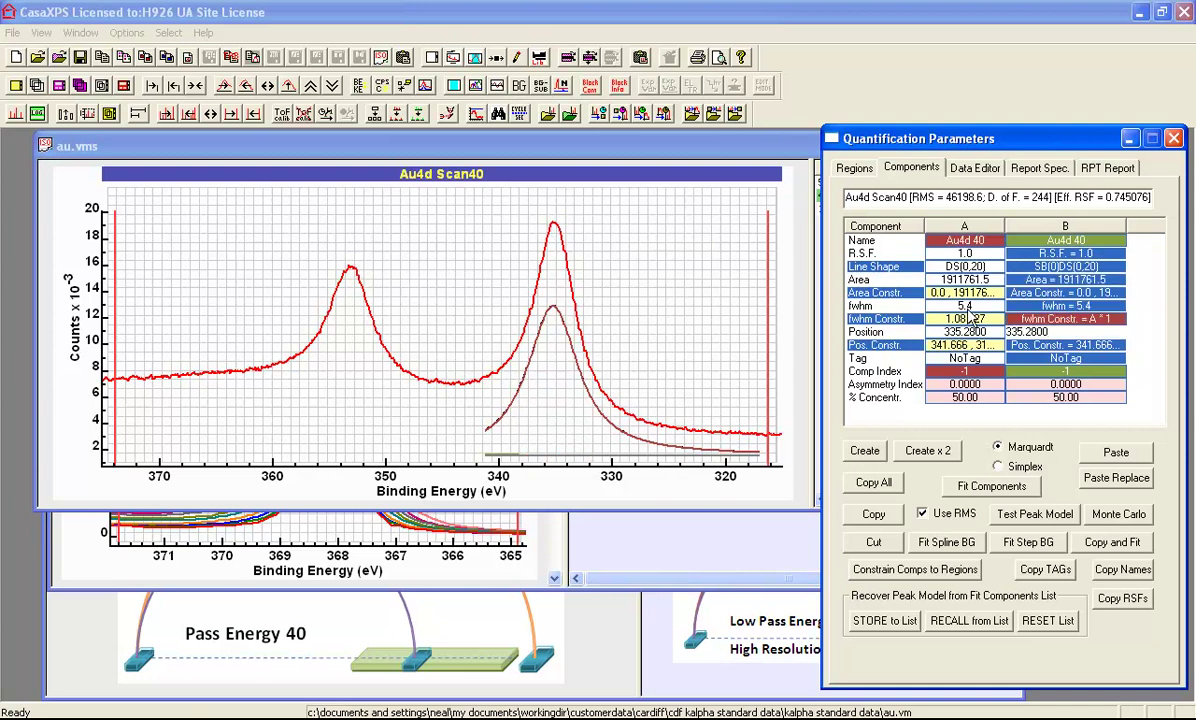
pyautogui.press('Return')
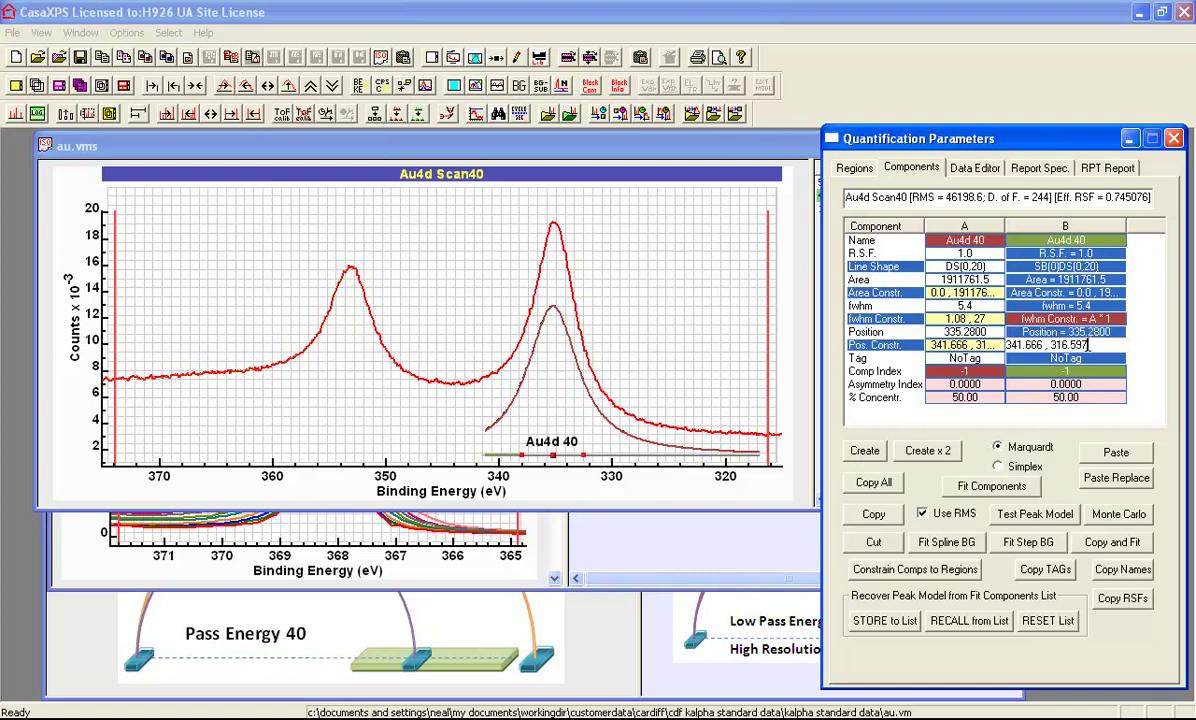
pyautogui.press('Return')
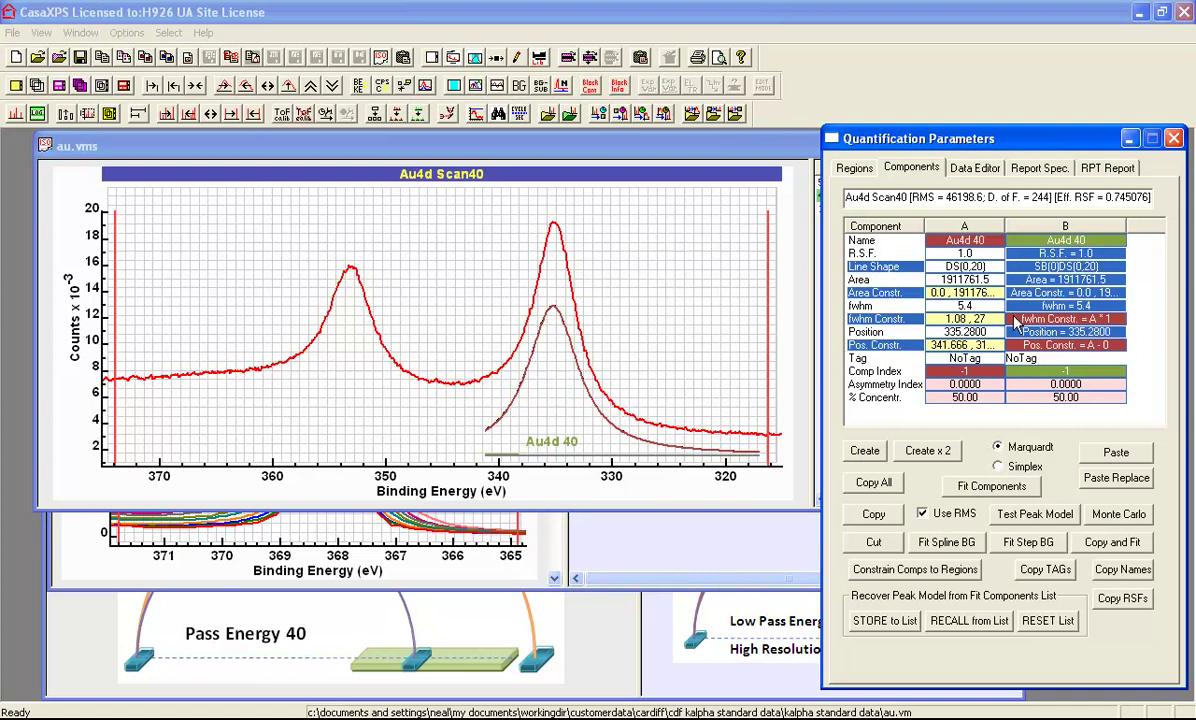
# Step: Create component C and set its line shape to TP(1,15.0)
pyautogui.click(865, 450)
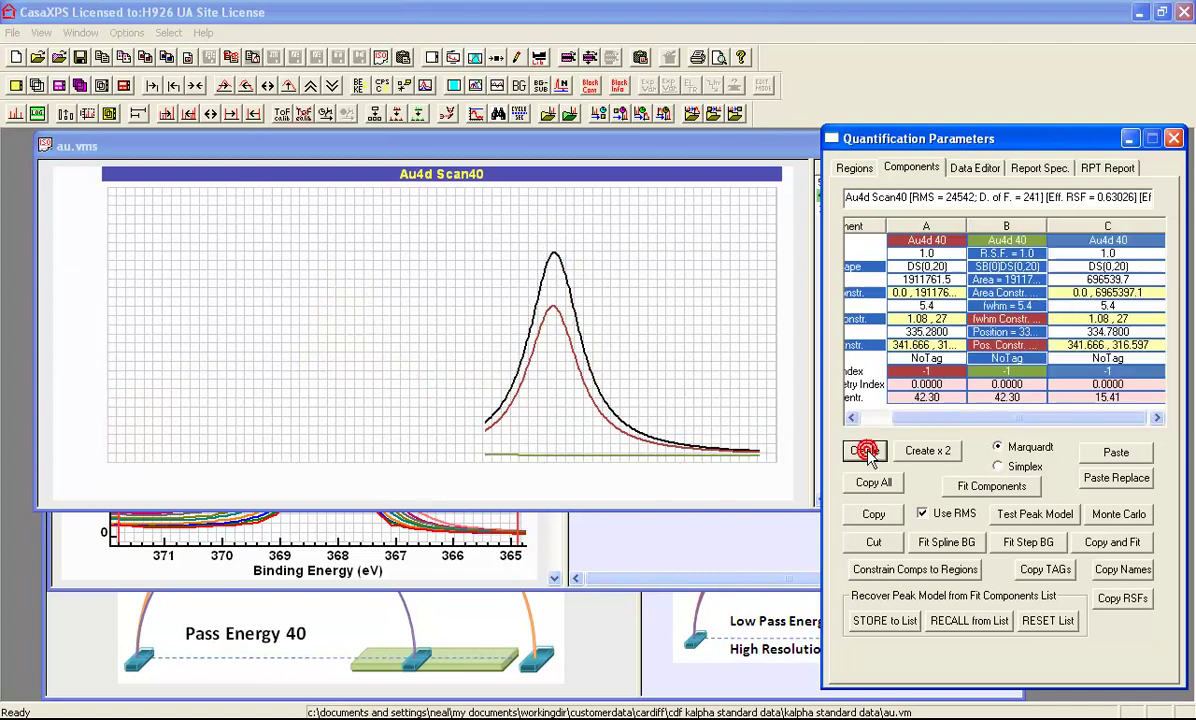
pyautogui.click(1088, 272)
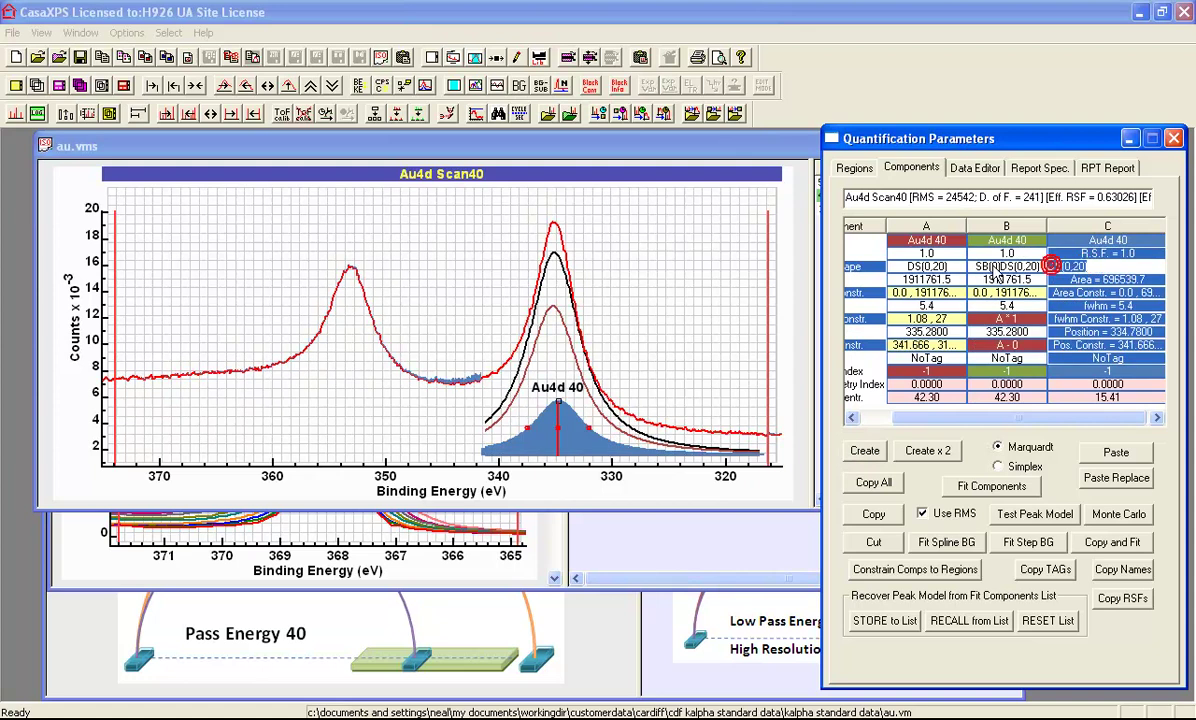
pyautogui.press('BackSpace')
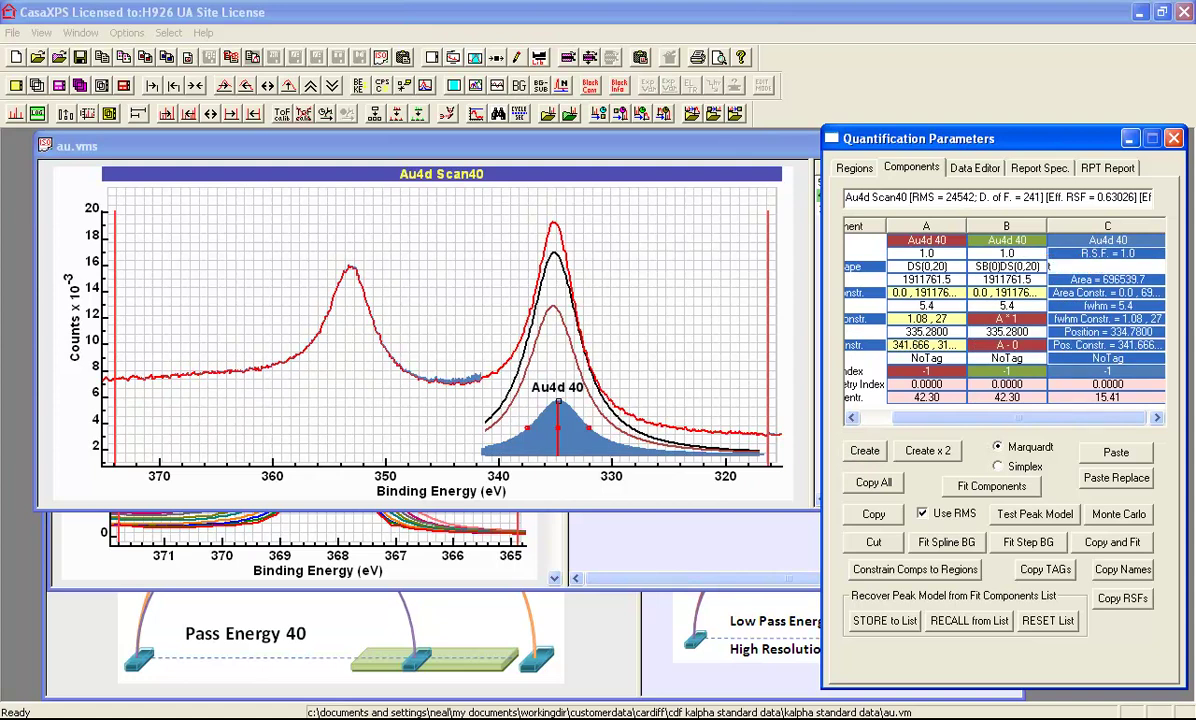
pyautogui.write('tp')
pyautogui.press('Return')
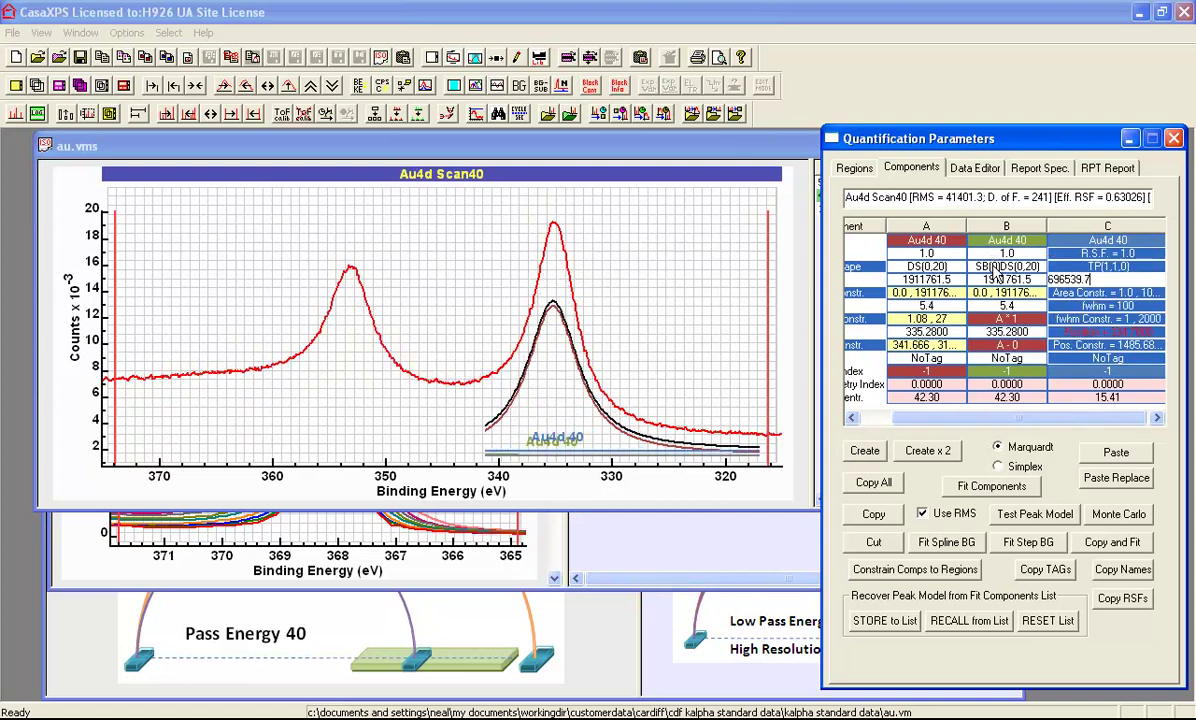
pyautogui.doubleClick(1098, 270)
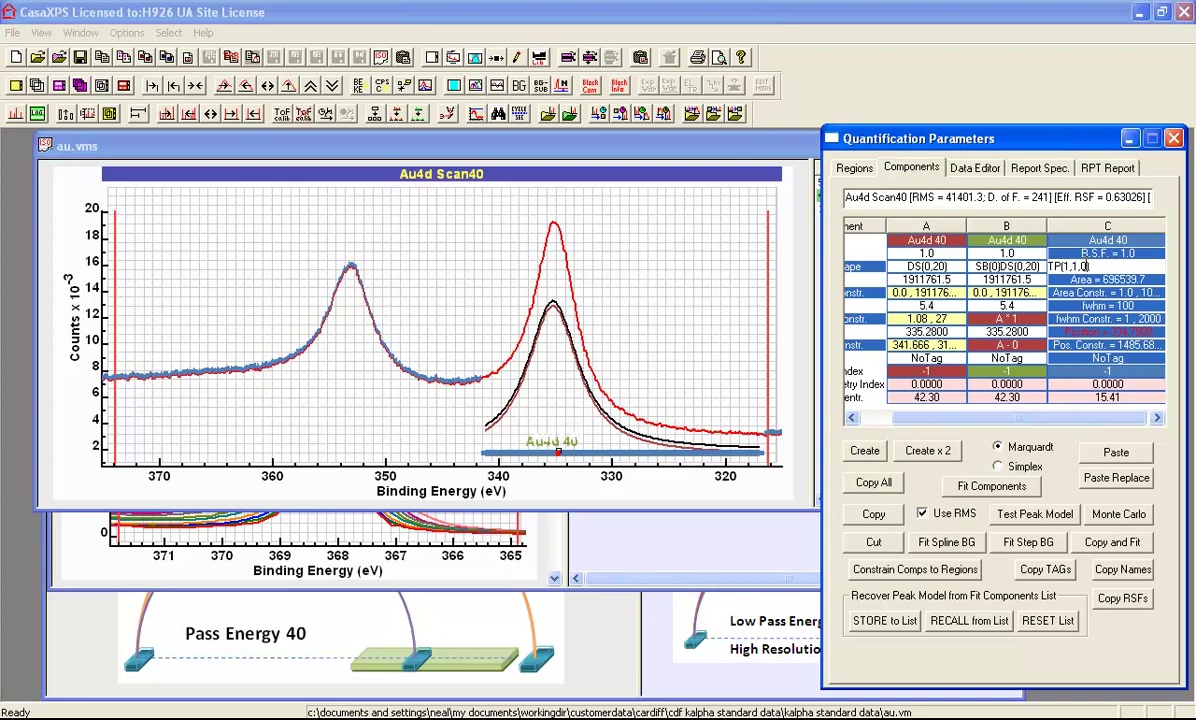
pyautogui.write('5')
pyautogui.click(1088, 277)
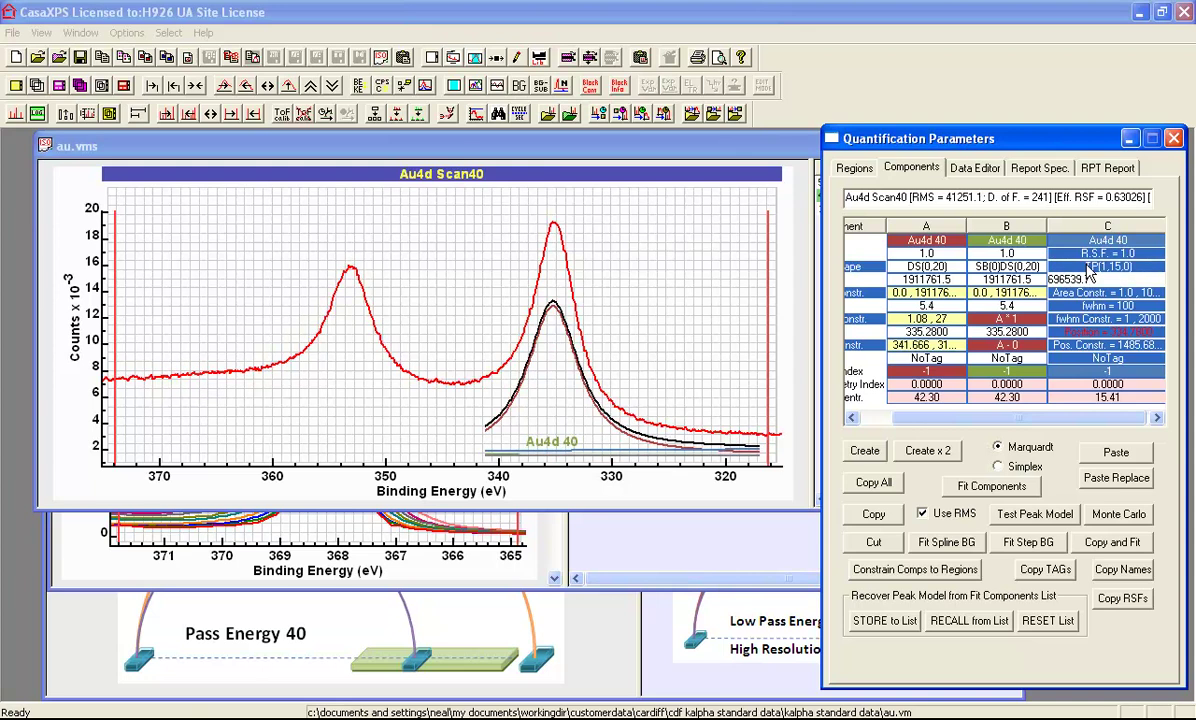
pyautogui.press('Return')
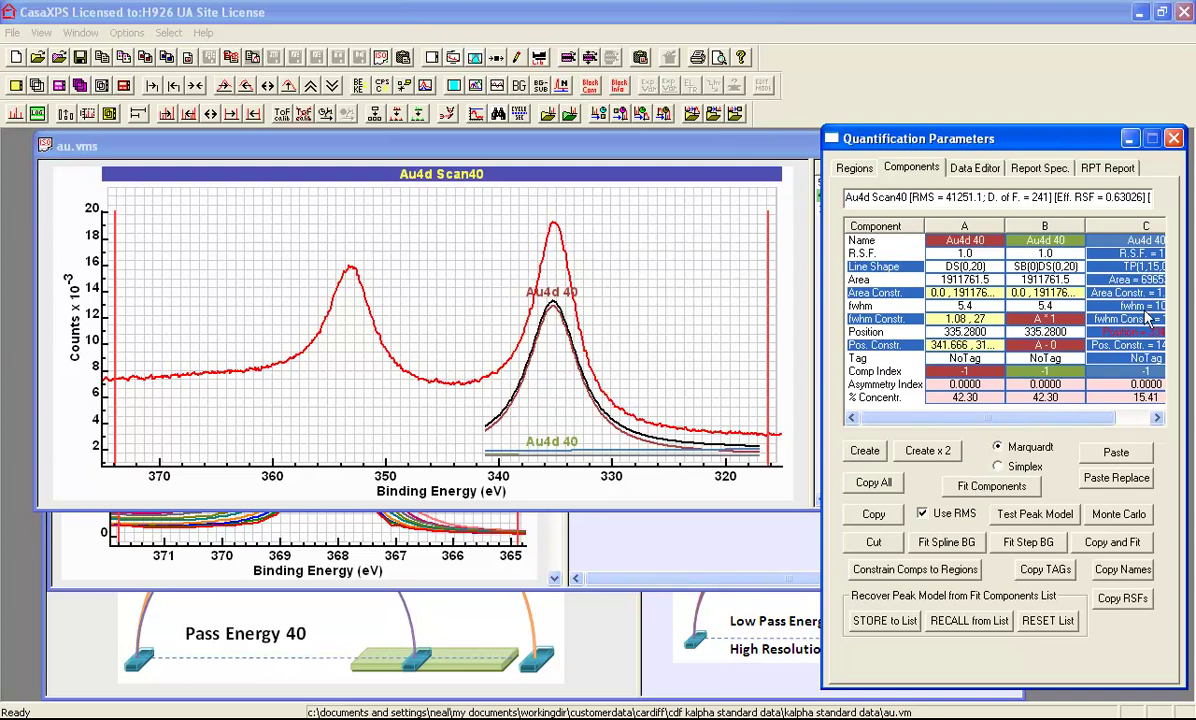
# Step: Fit the components, edit component B's area constraint, and refit to RMS 1203.06
pyautogui.click(982, 490)
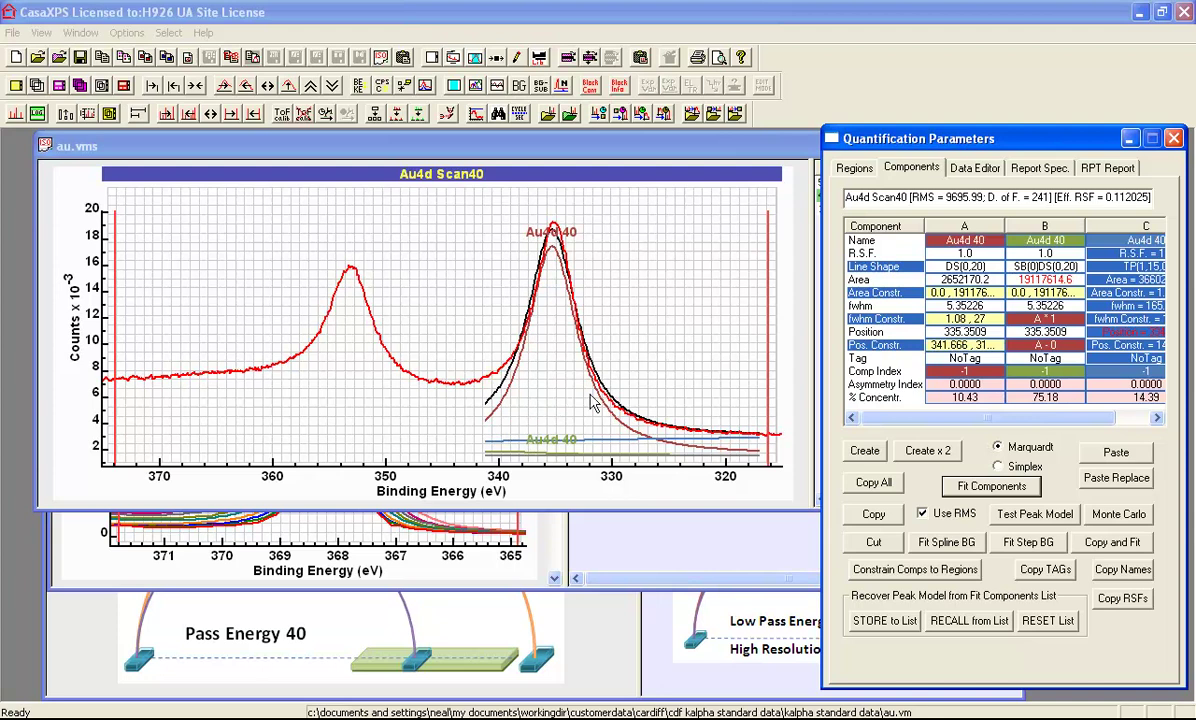
pyautogui.click(1061, 279)
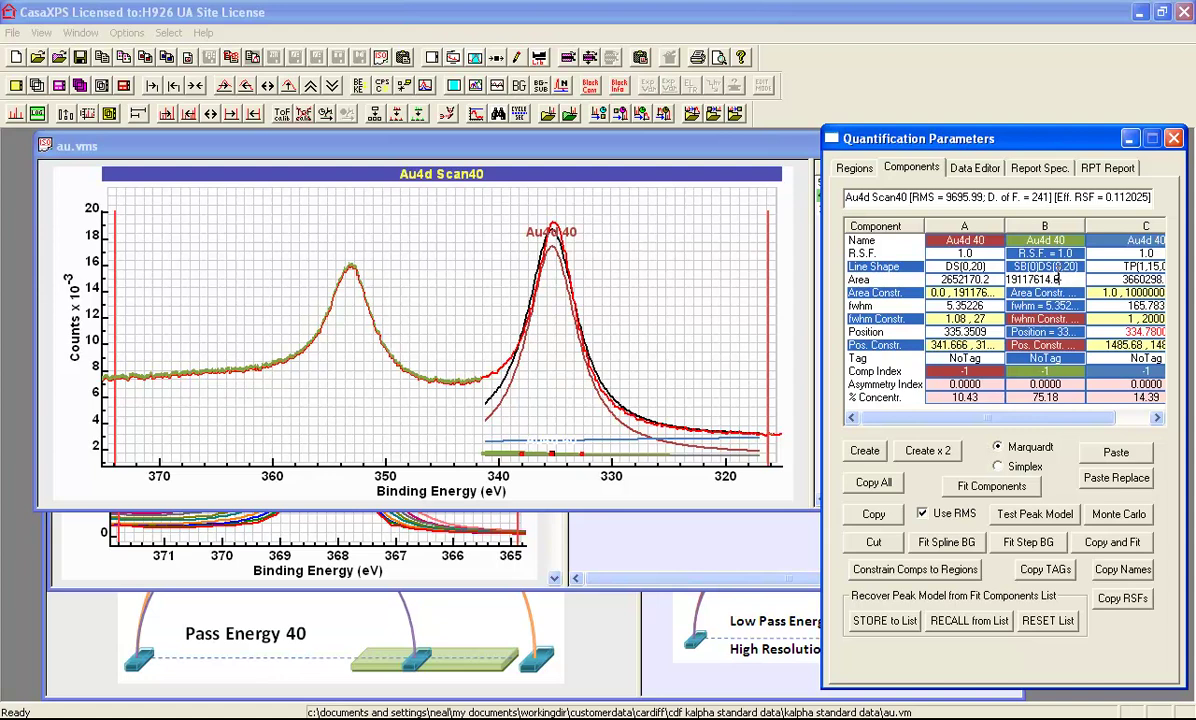
pyautogui.click(1040, 292)
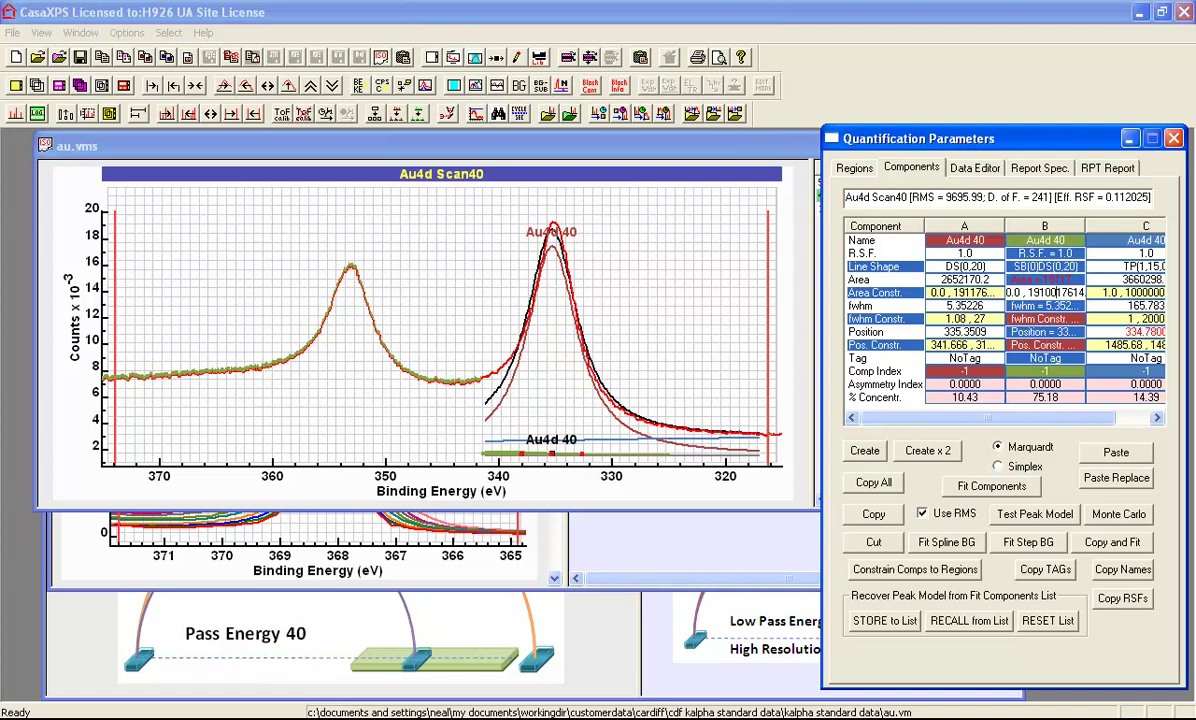
pyautogui.press('Return')
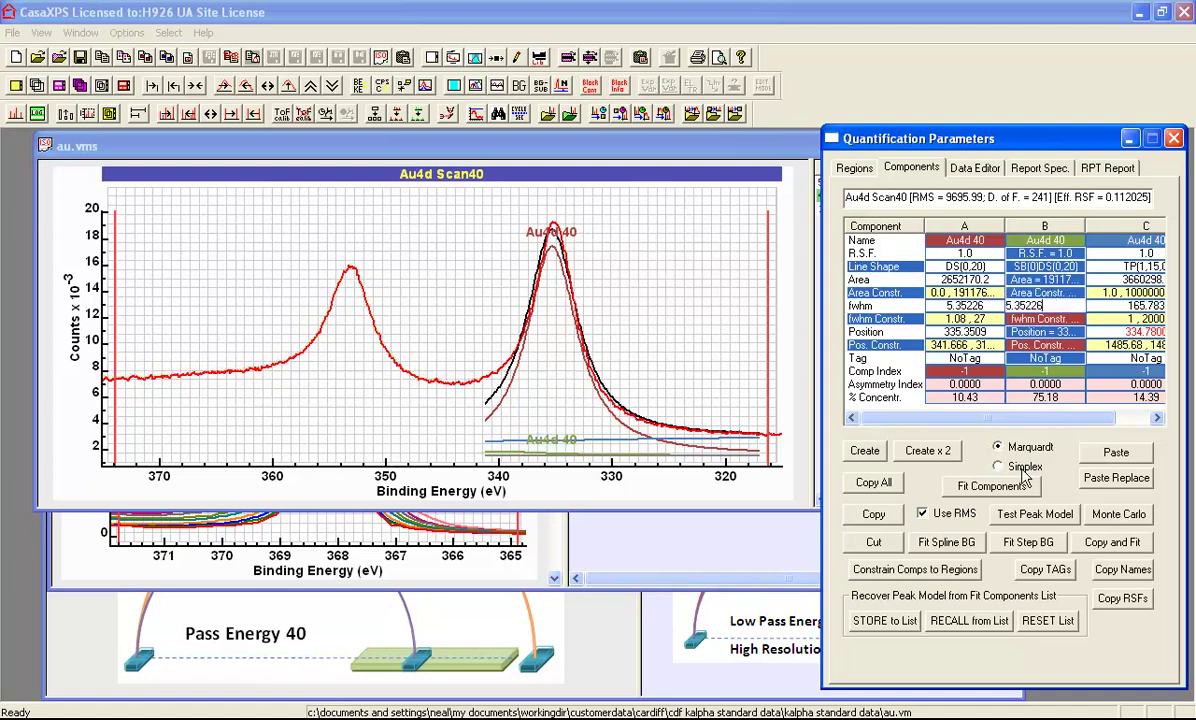
pyautogui.click(988, 486)
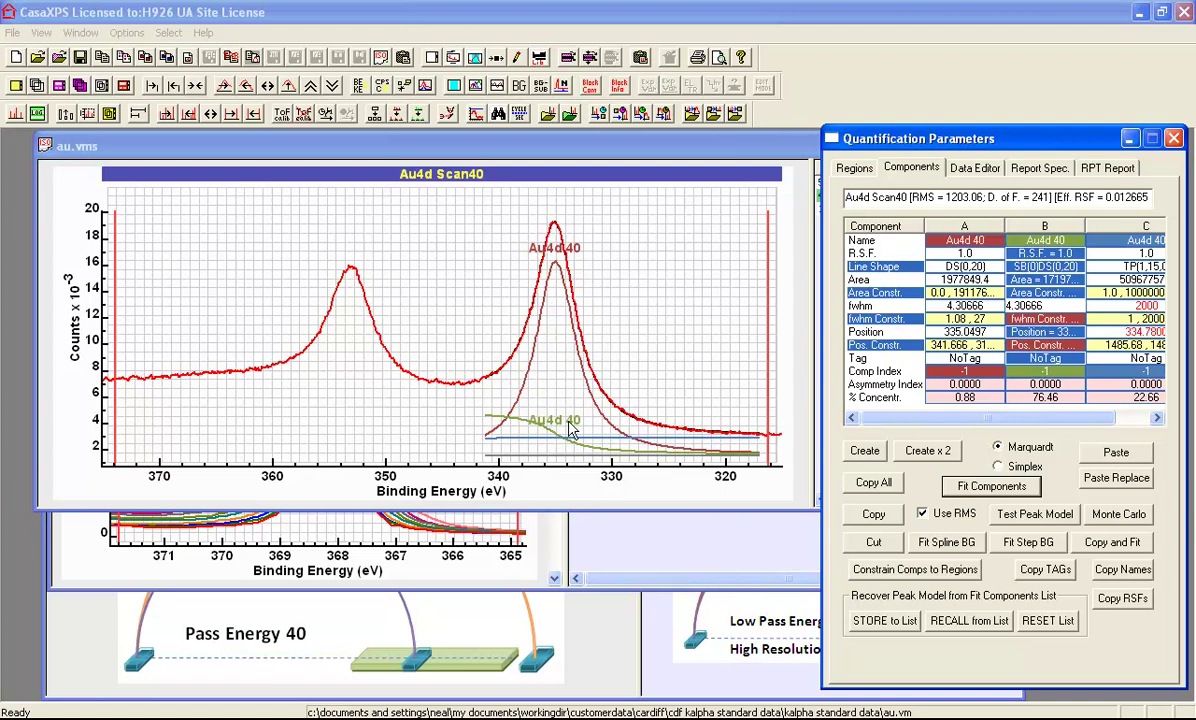
# Step: Drag the Au 4d region's start out to about 363 eV and reselect component A
pyautogui.click(621, 266)
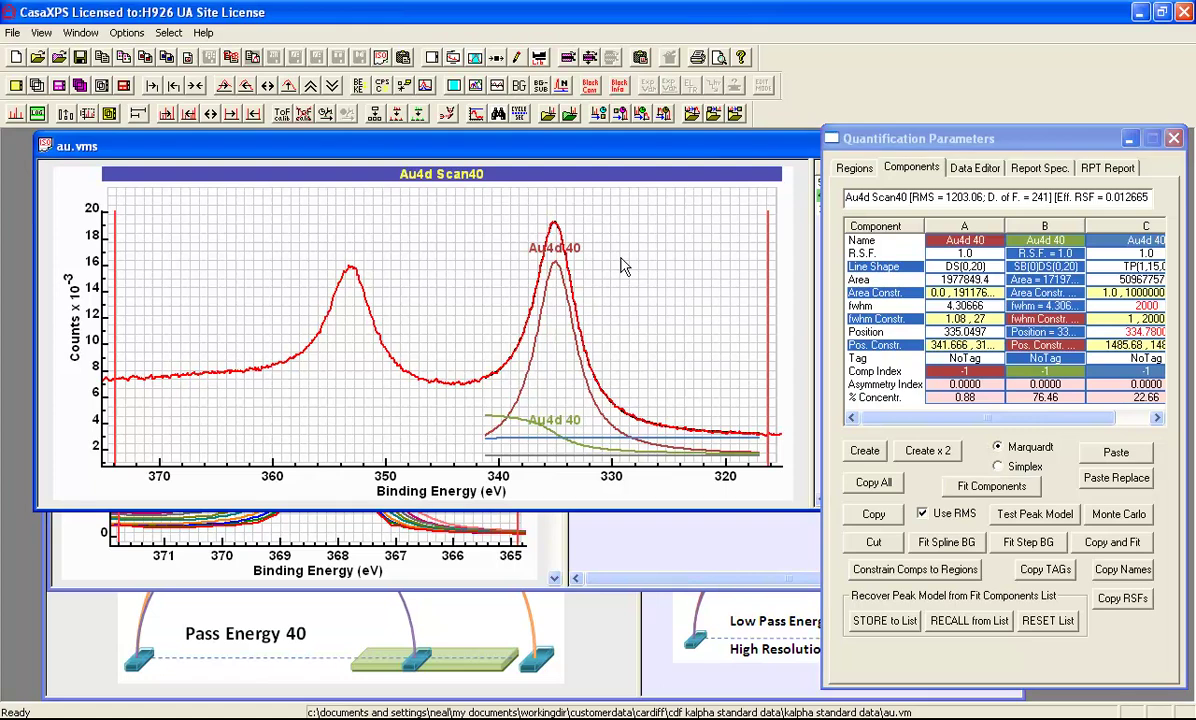
pyautogui.click(854, 167)
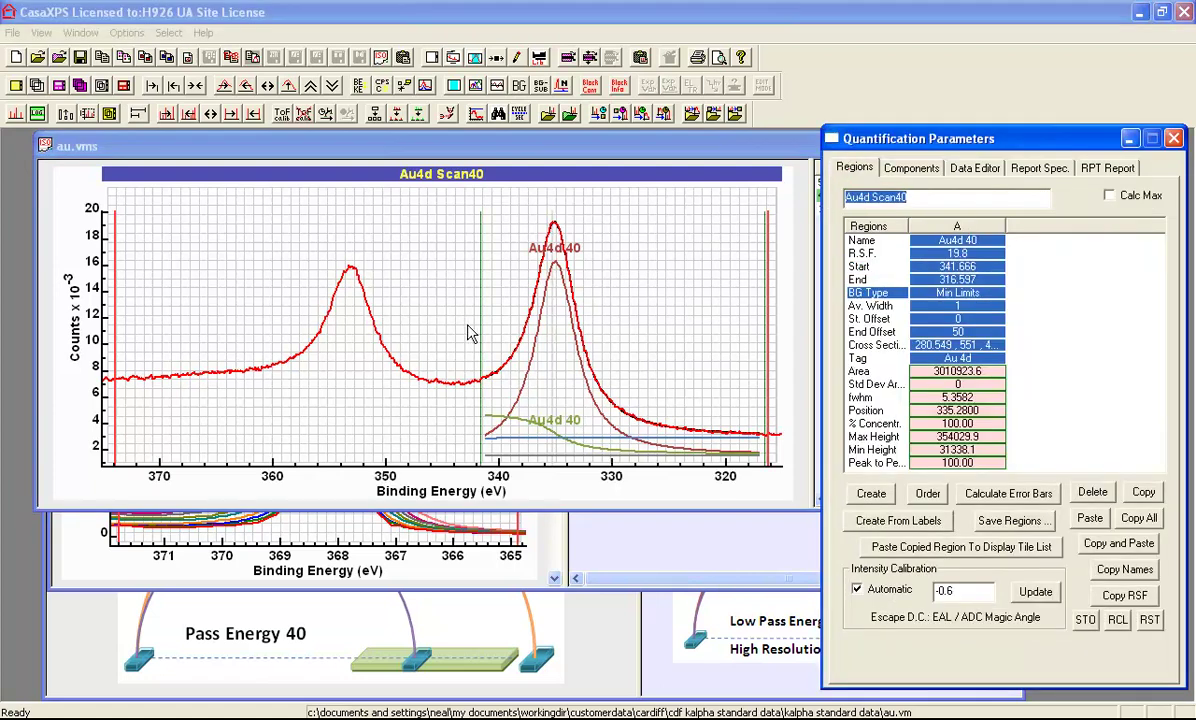
pyautogui.moveTo(481, 320); pyautogui.dragTo(243, 323)
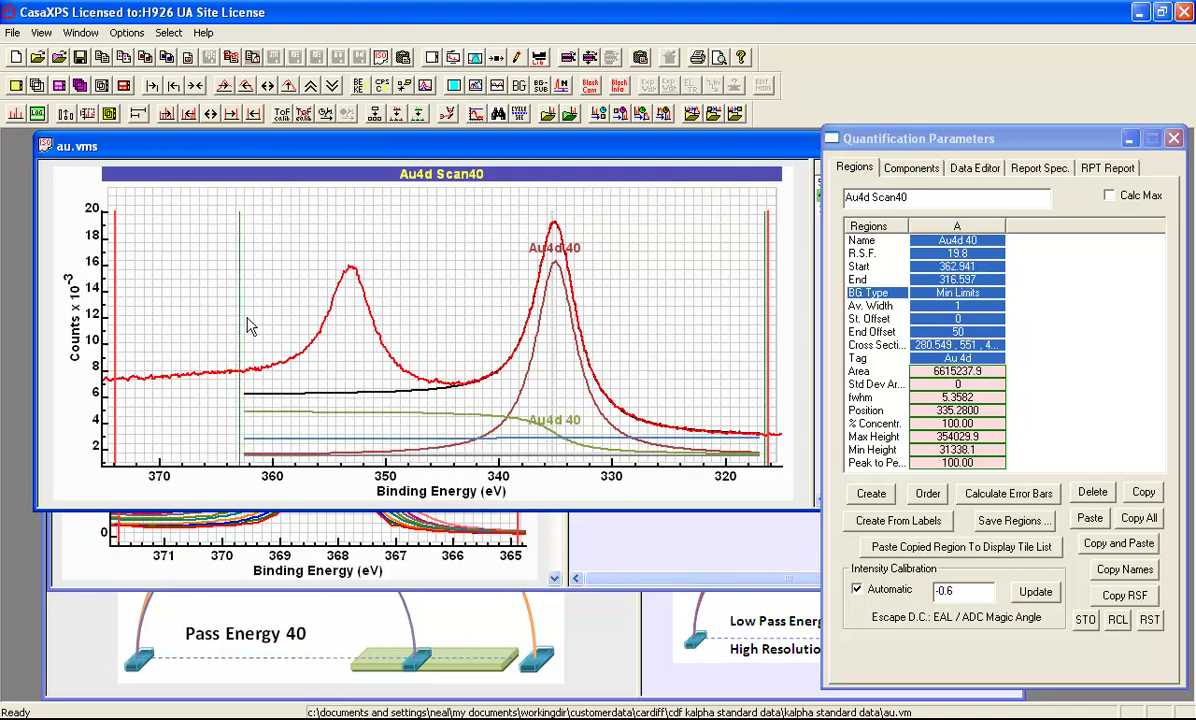
pyautogui.click(892, 167)
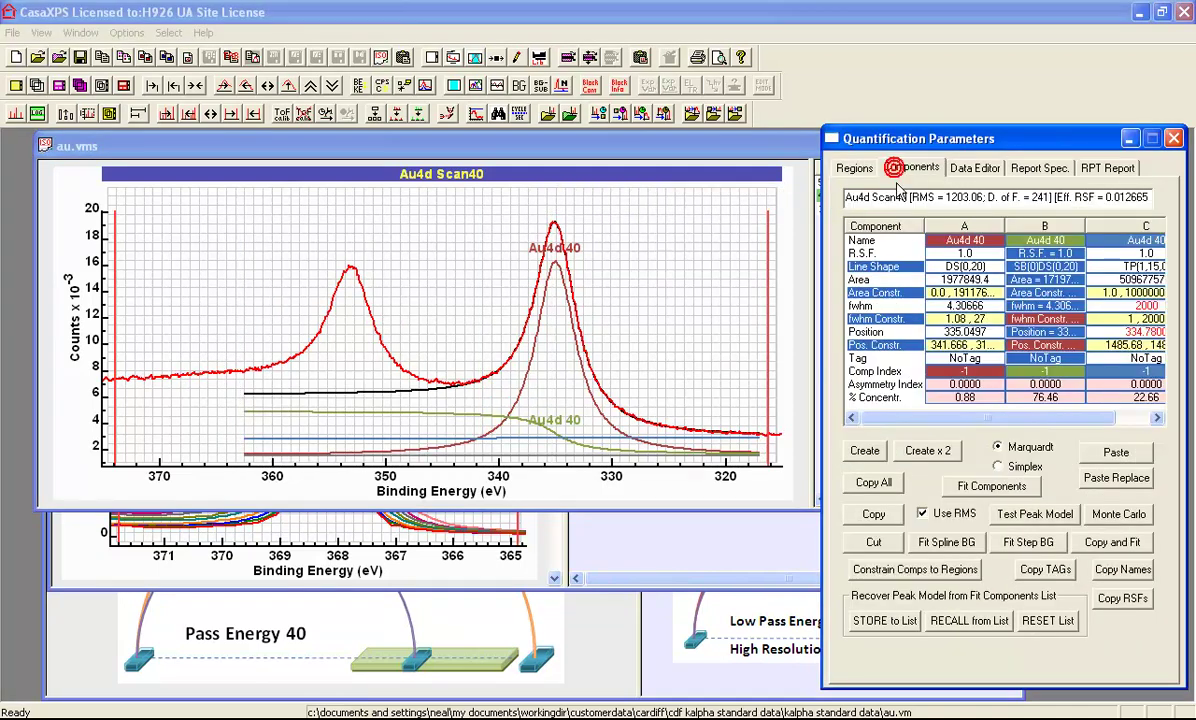
pyautogui.click(955, 292)
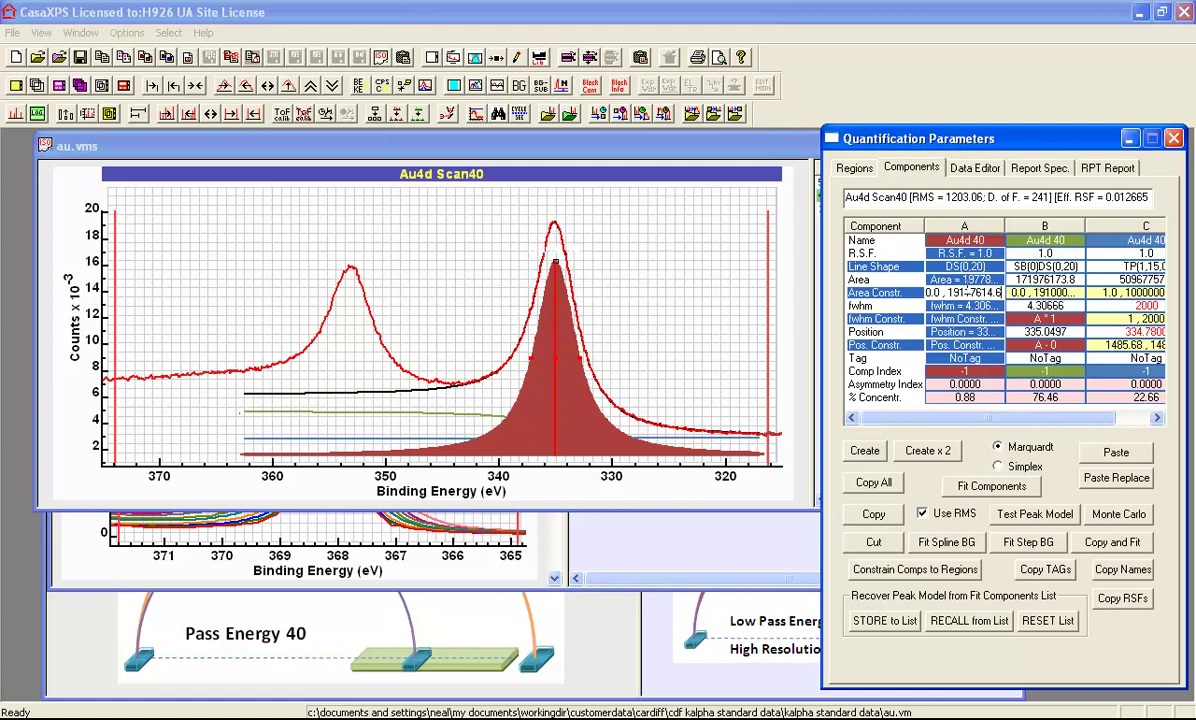
# Step: Copy the DS peak and background as components D and E, setting D's position constraint to #20
pyautogui.click(874, 515)
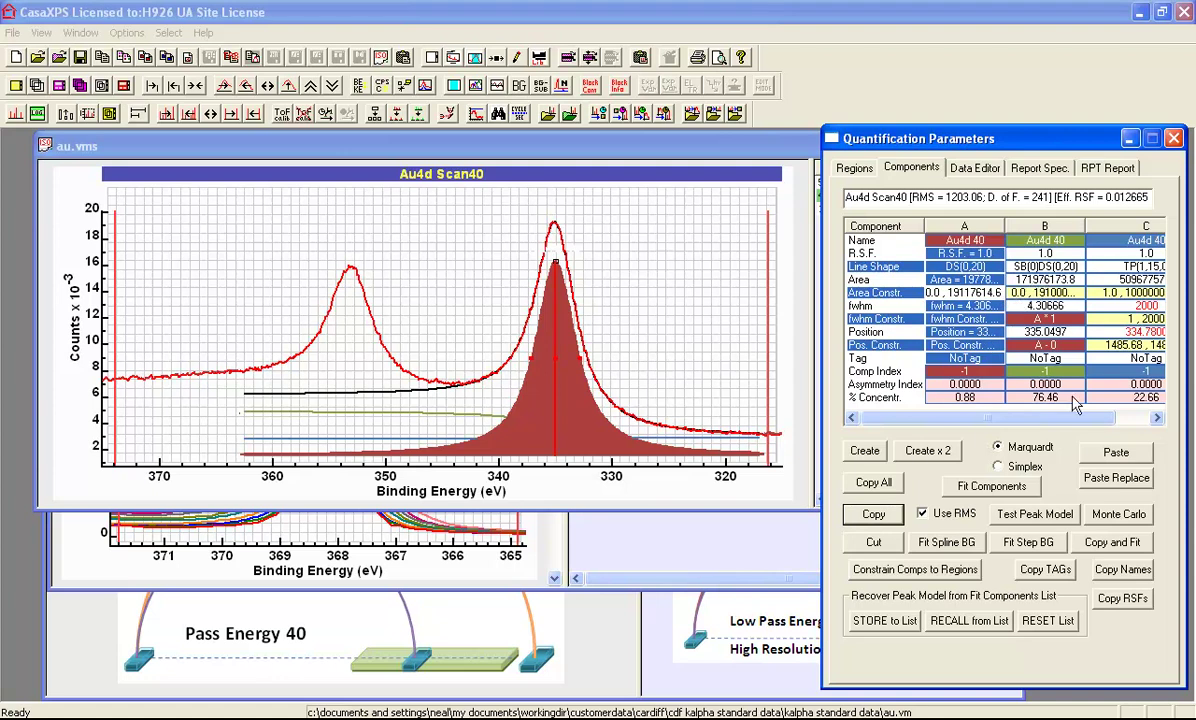
pyautogui.click(1116, 453)
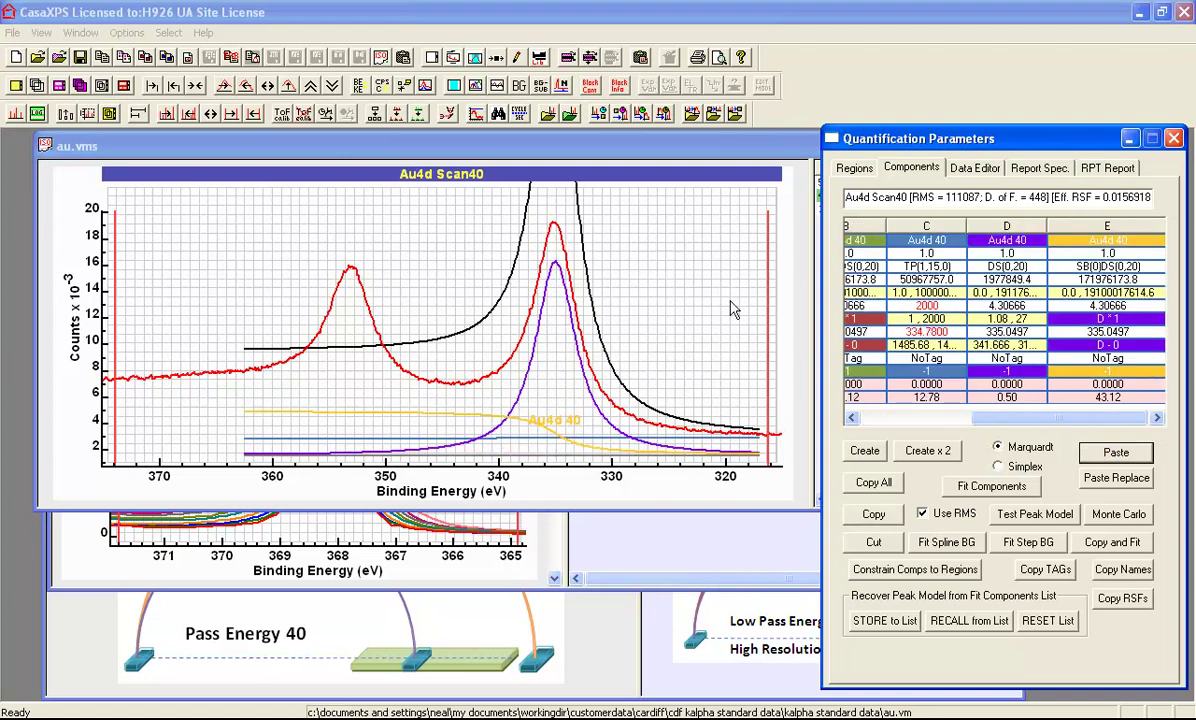
pyautogui.click(922, 292)
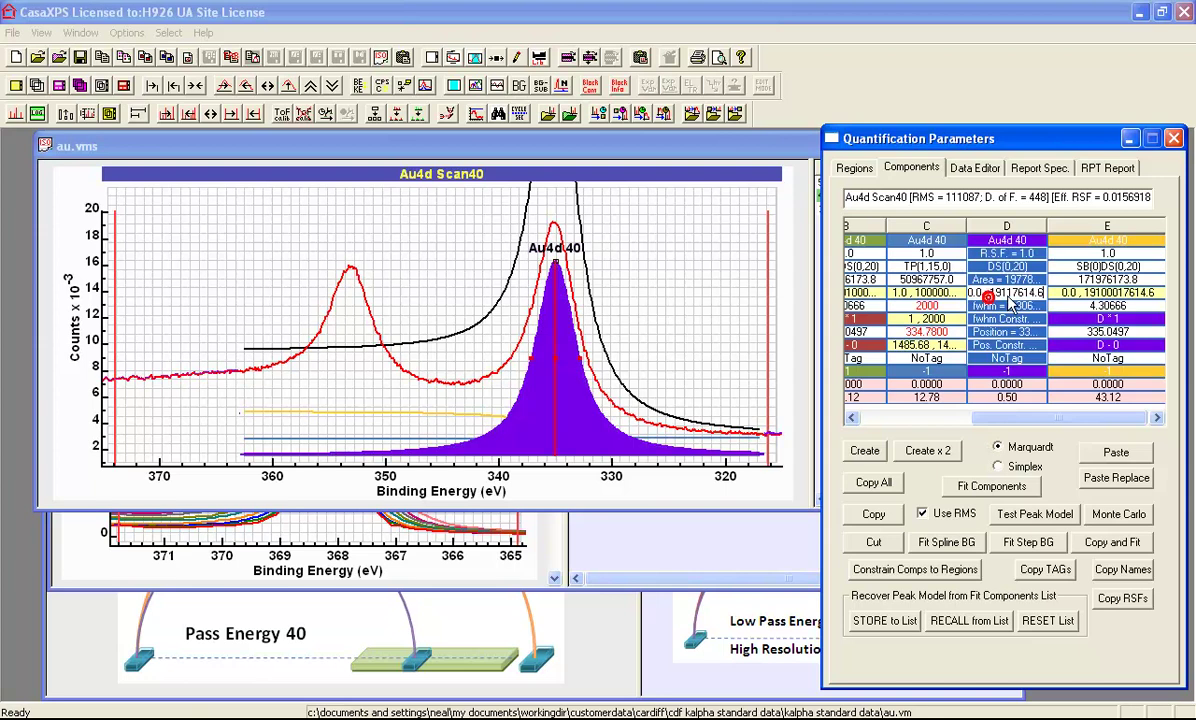
pyautogui.click(1112, 291)
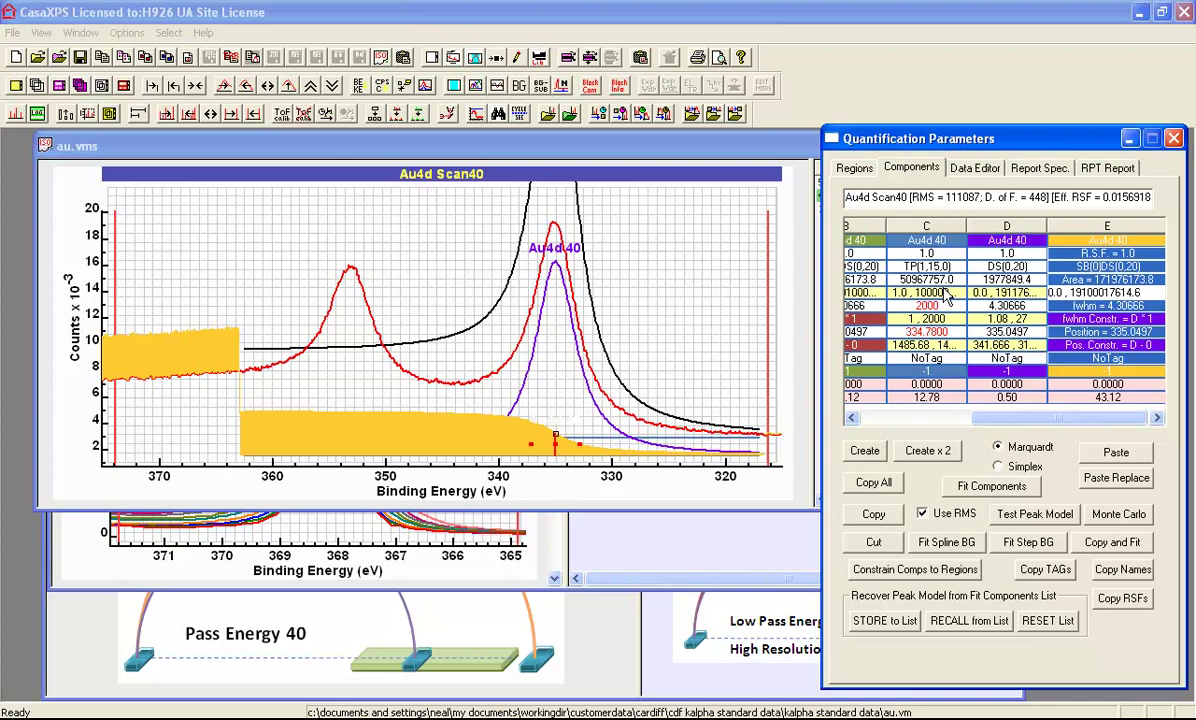
pyautogui.click(1004, 338)
pyautogui.click(1010, 344)
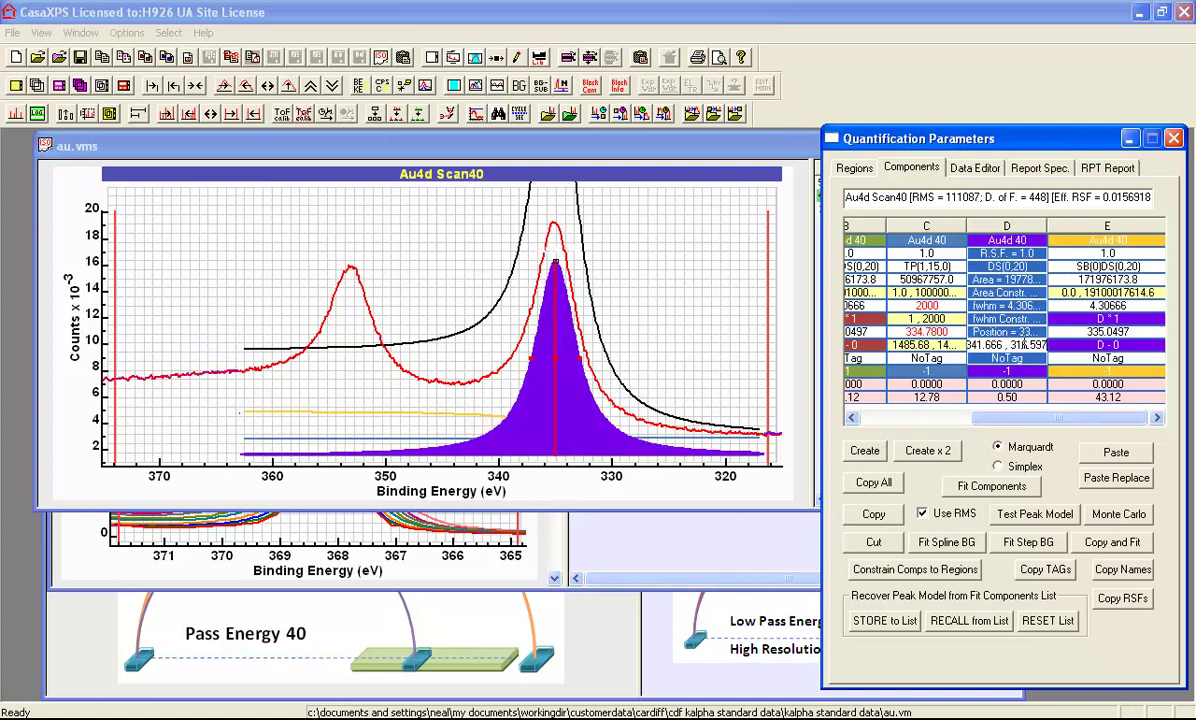
pyautogui.doubleClick(1012, 344)
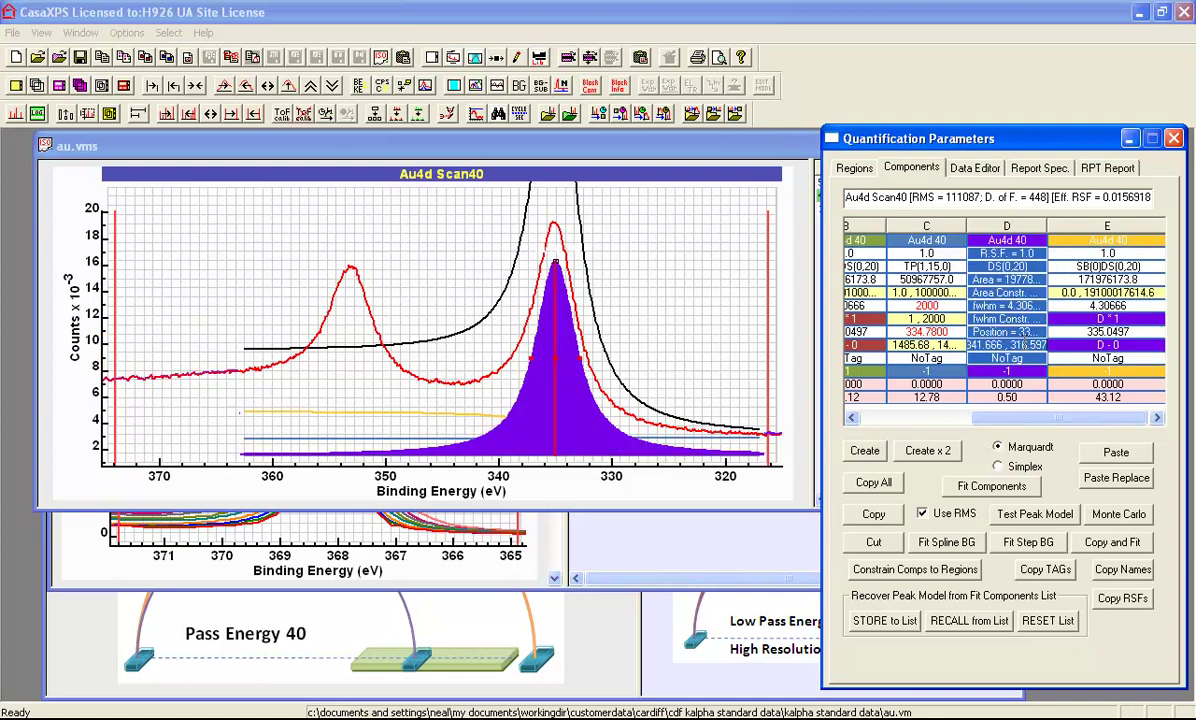
pyautogui.write('#20')
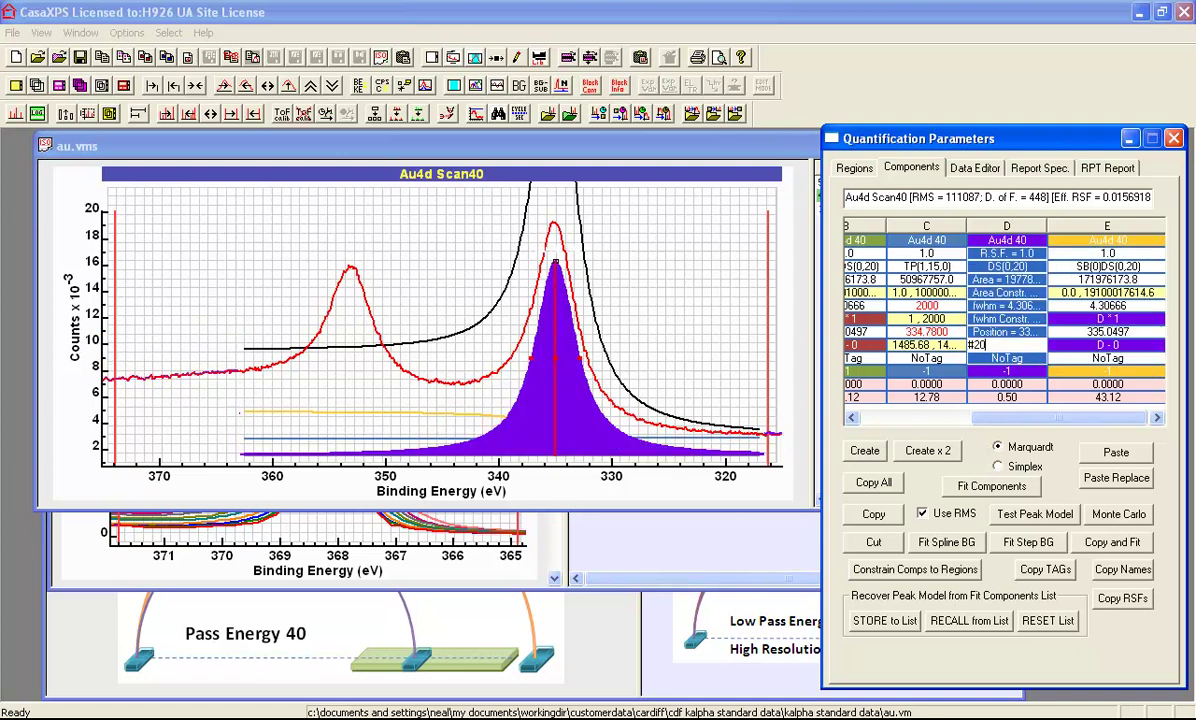
pyautogui.press('Return')
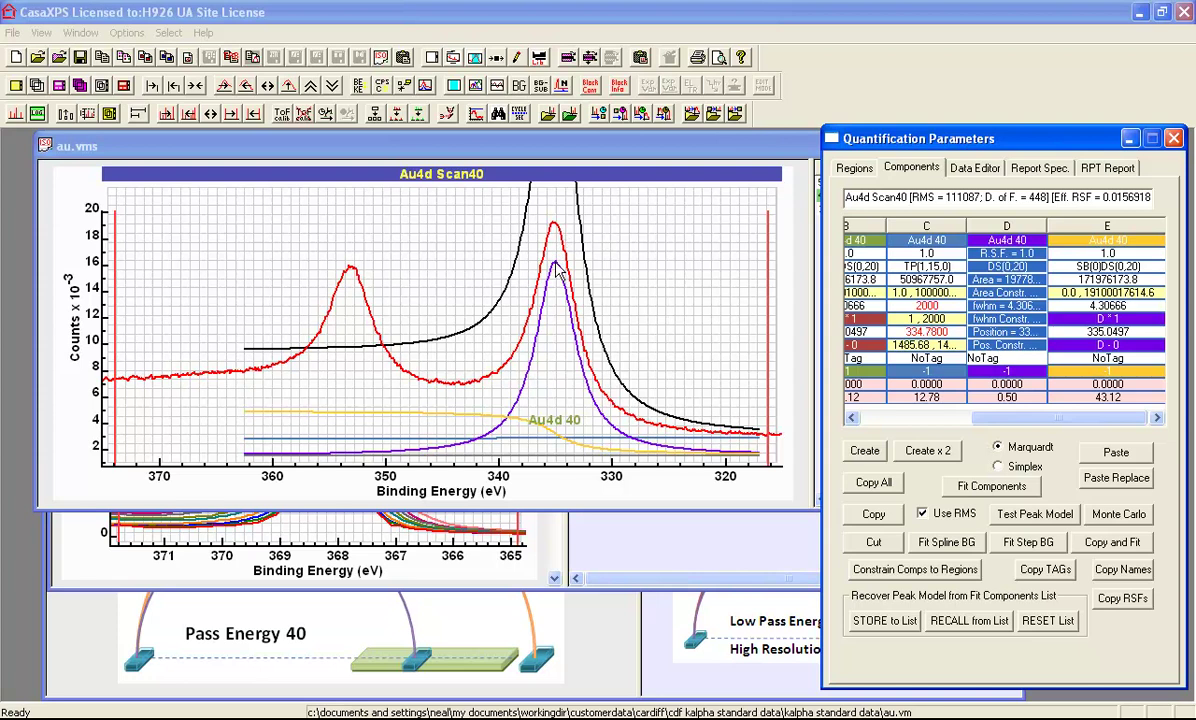
# Step: Move component D from 335 eV to about 354 eV and refit all components
pyautogui.click(559, 270)
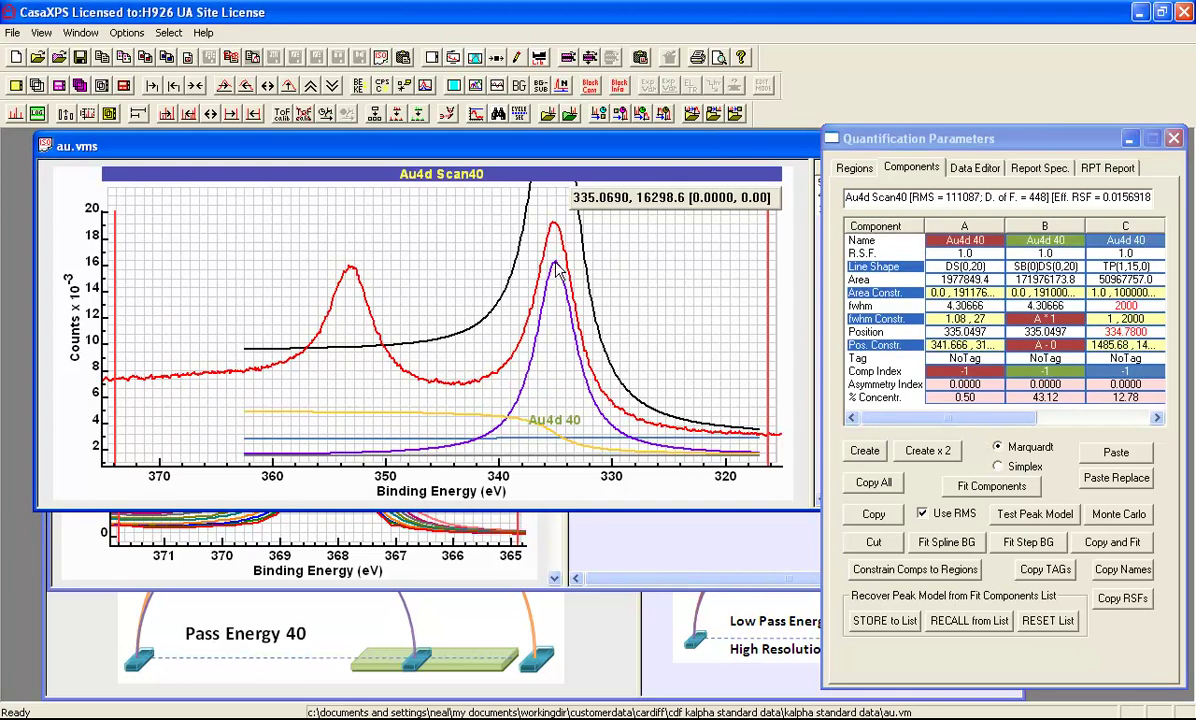
pyautogui.moveTo(559, 270); pyautogui.dragTo(362, 333)
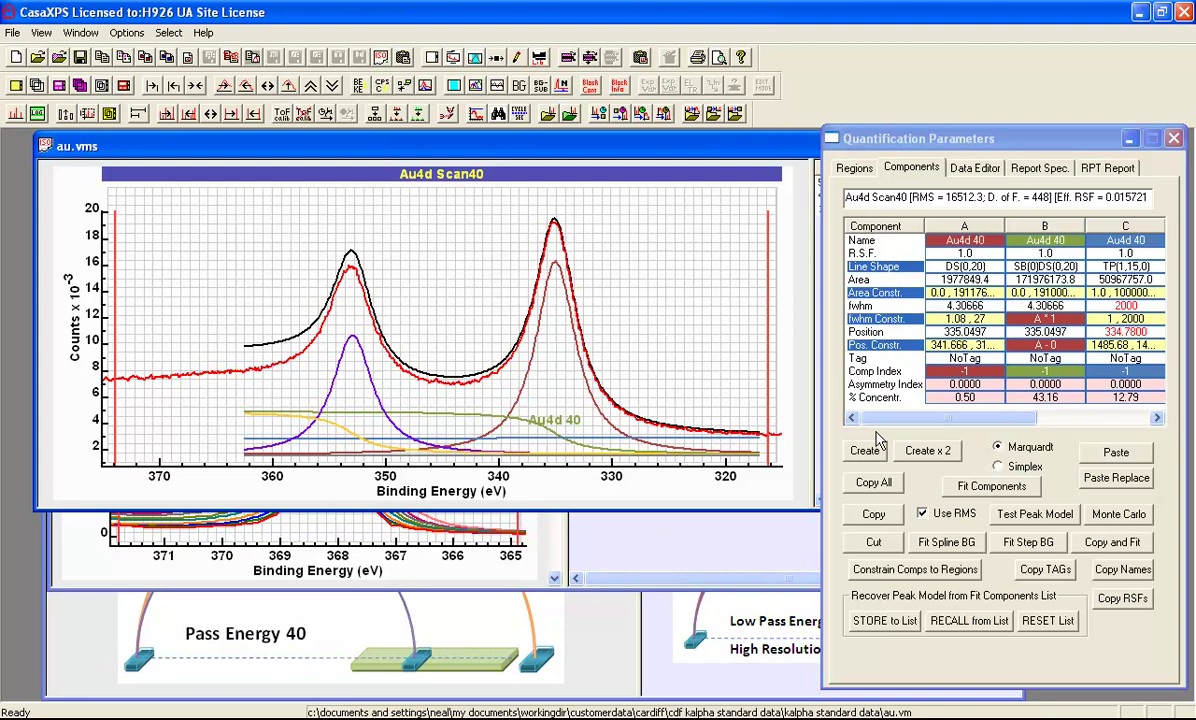
pyautogui.click(973, 486)
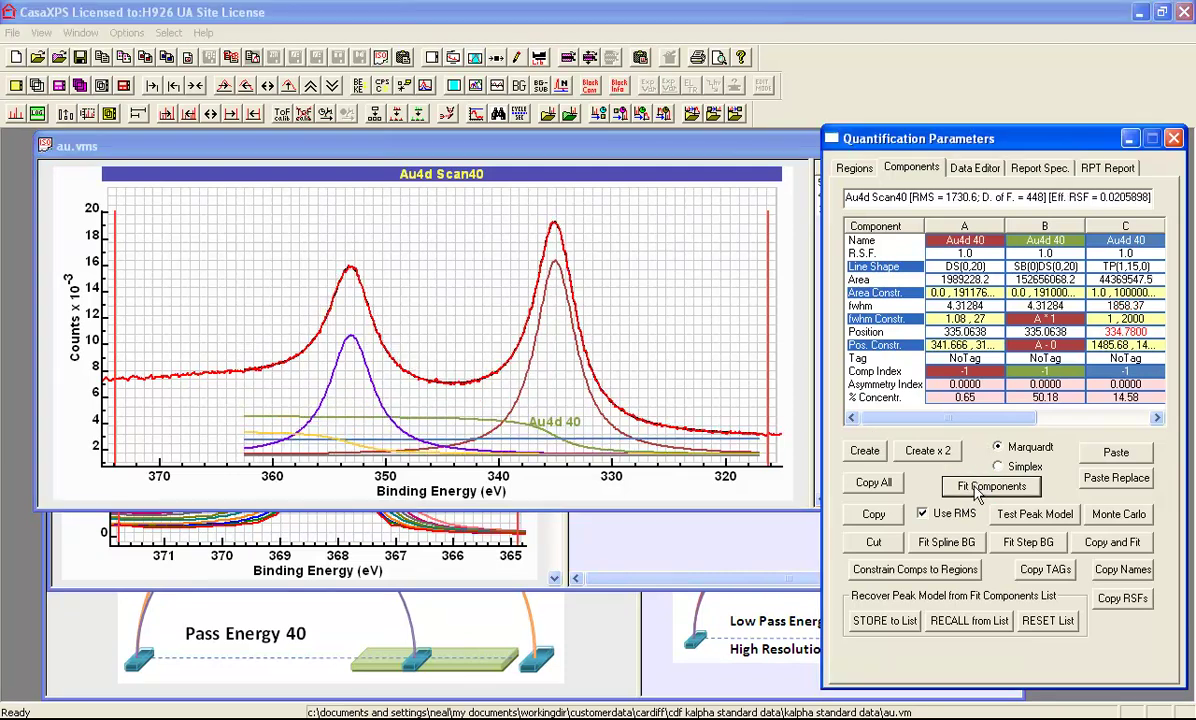
# Step: Turn on the residual plot, which reports a Residual STD of 0.9099
pyautogui.click(497, 88)
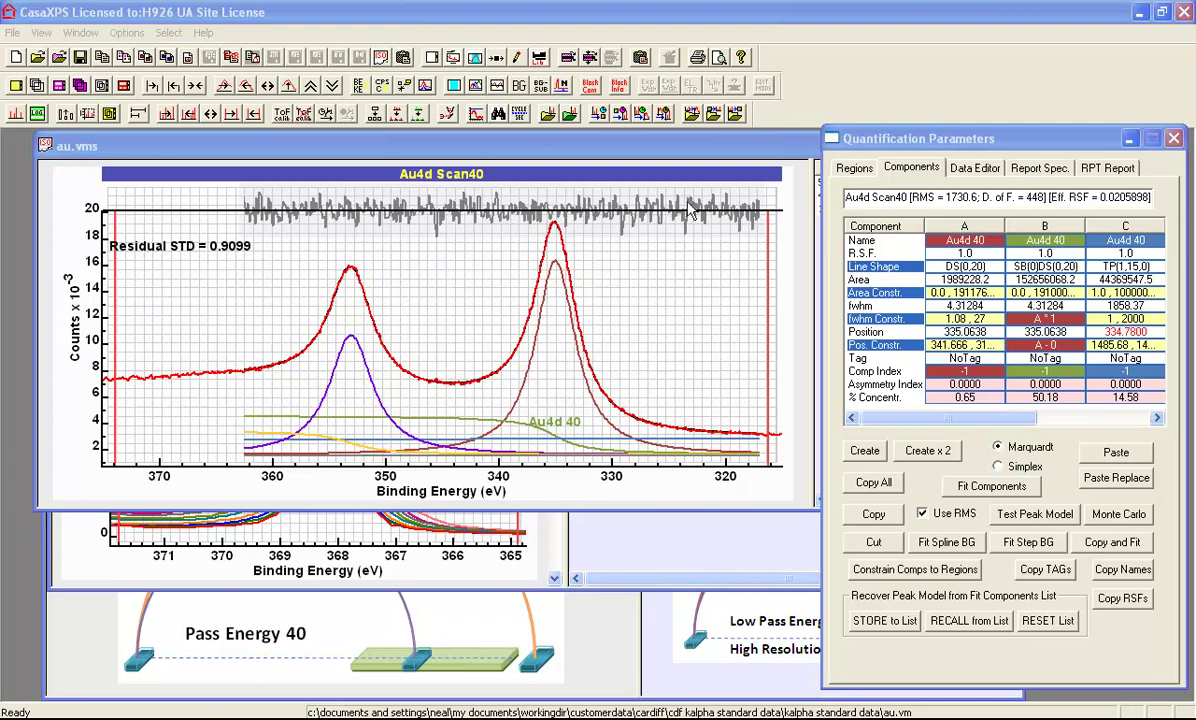
# Step: Uncheck Normalise Residual in Tile Display Parameters so Residual RMS 1731 is also shown
pyautogui.click(451, 58)
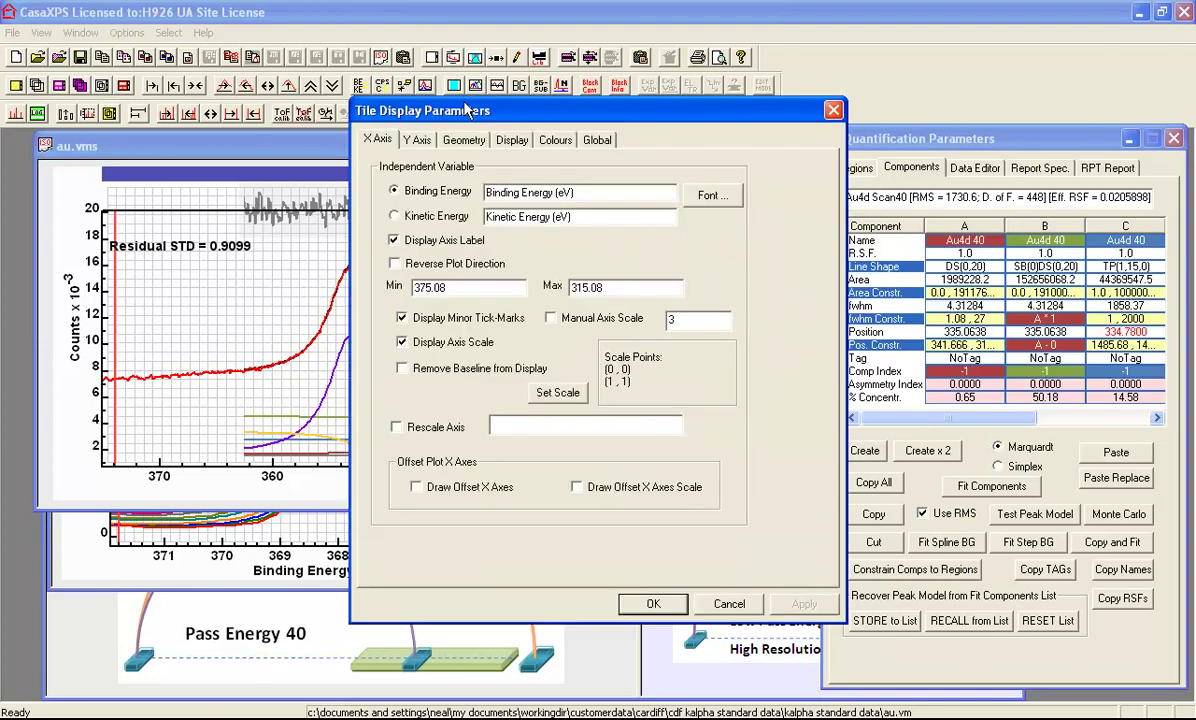
pyautogui.moveTo(462, 113); pyautogui.dragTo(785, 133)
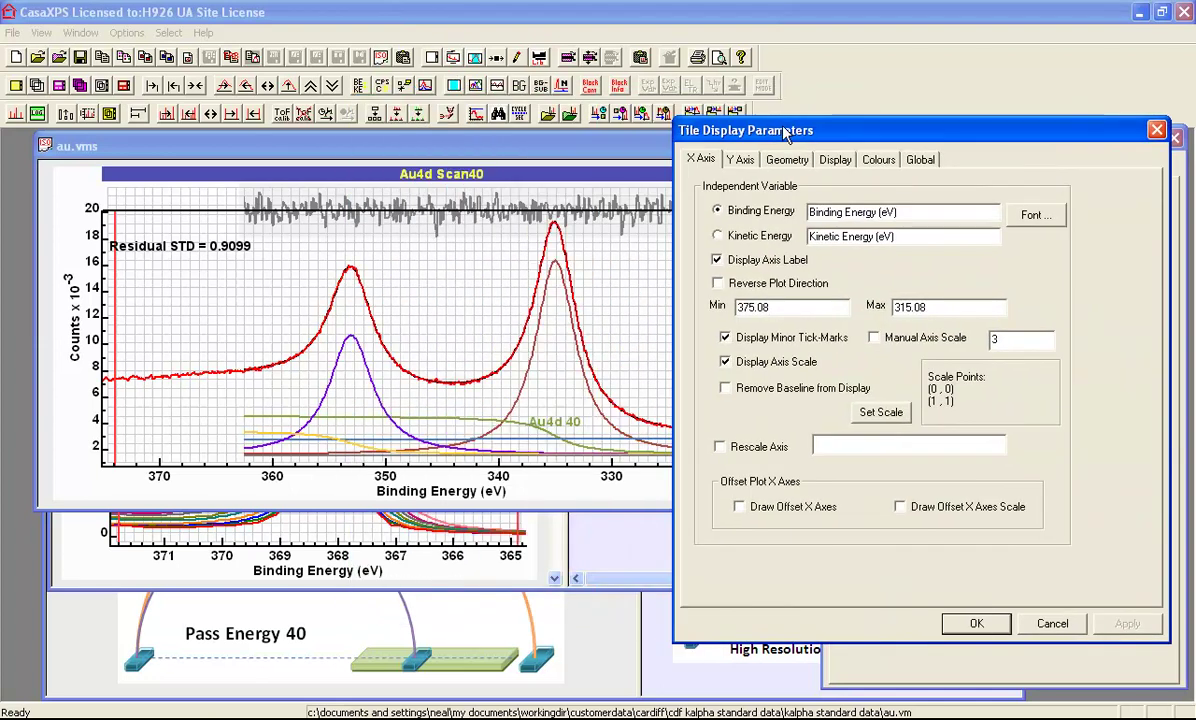
pyautogui.click(835, 160)
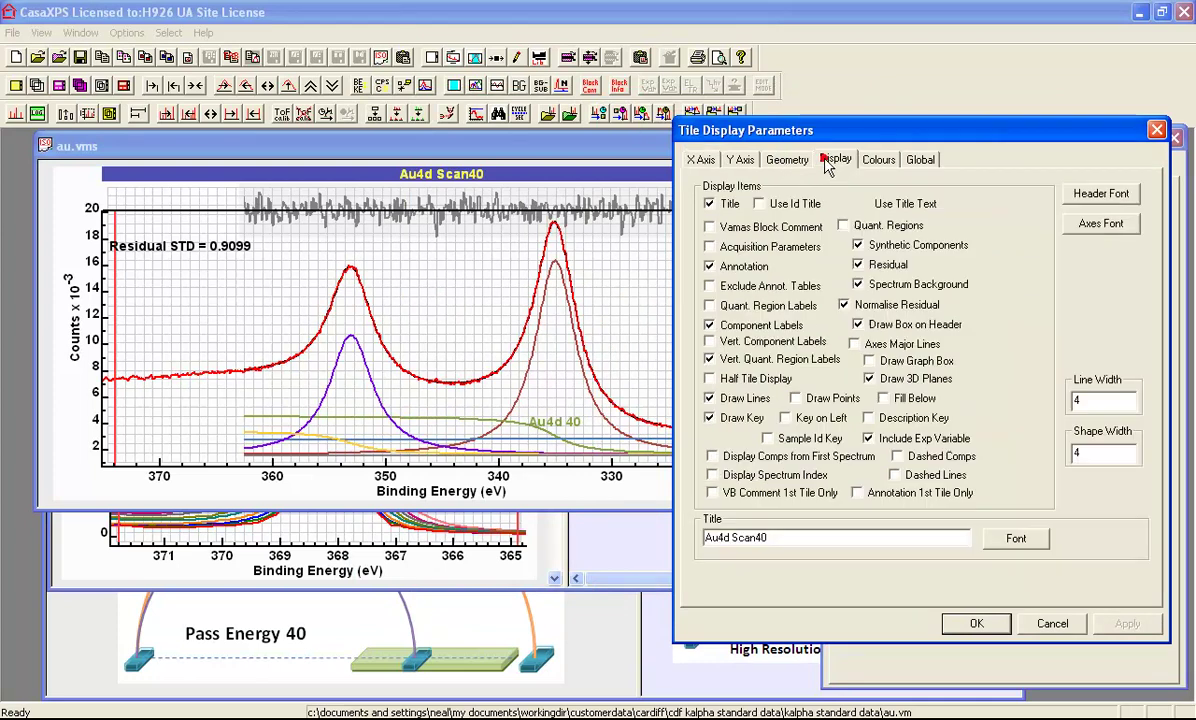
pyautogui.click(843, 305)
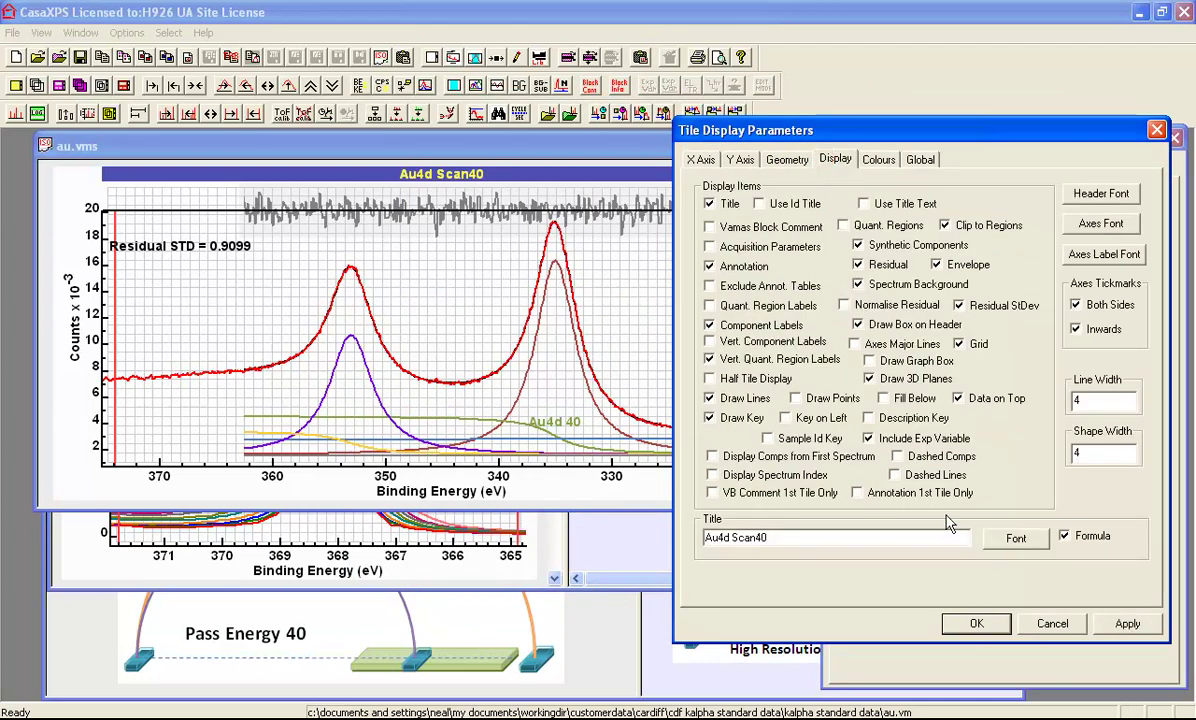
pyautogui.click(976, 624)
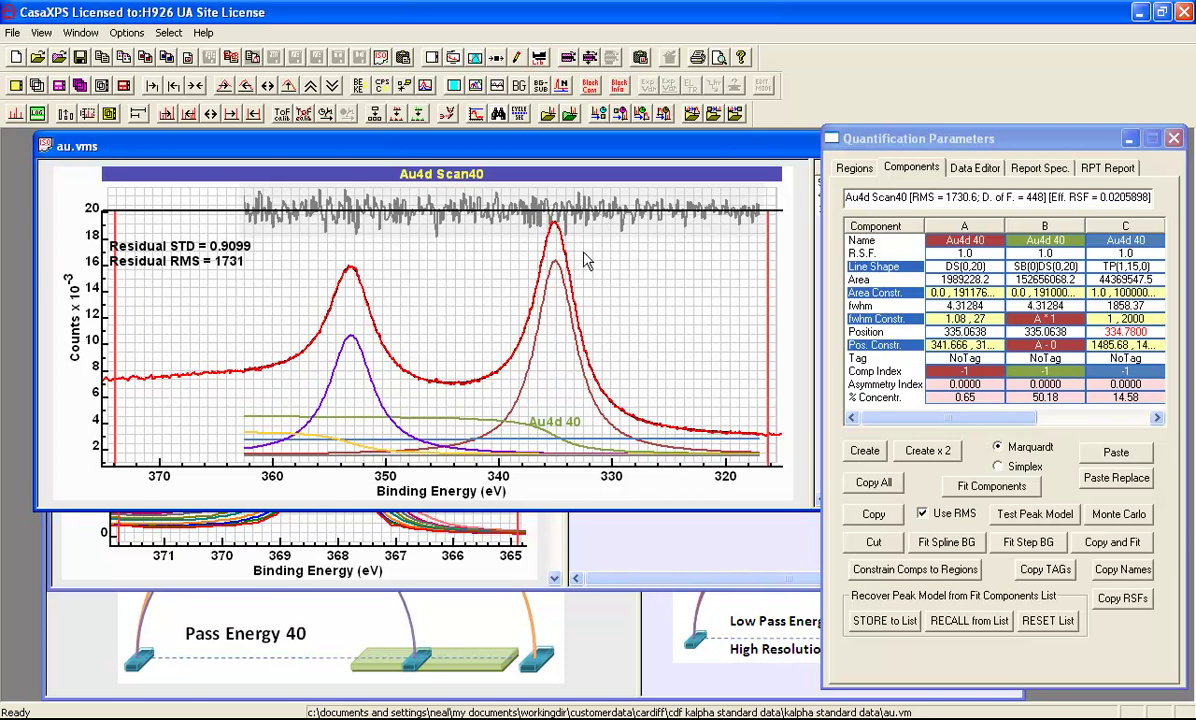
# Step: Propagate the Au4d 40 regions and components onto the pass energy 50 Au4d spectrum
pyautogui.click(1043, 192)
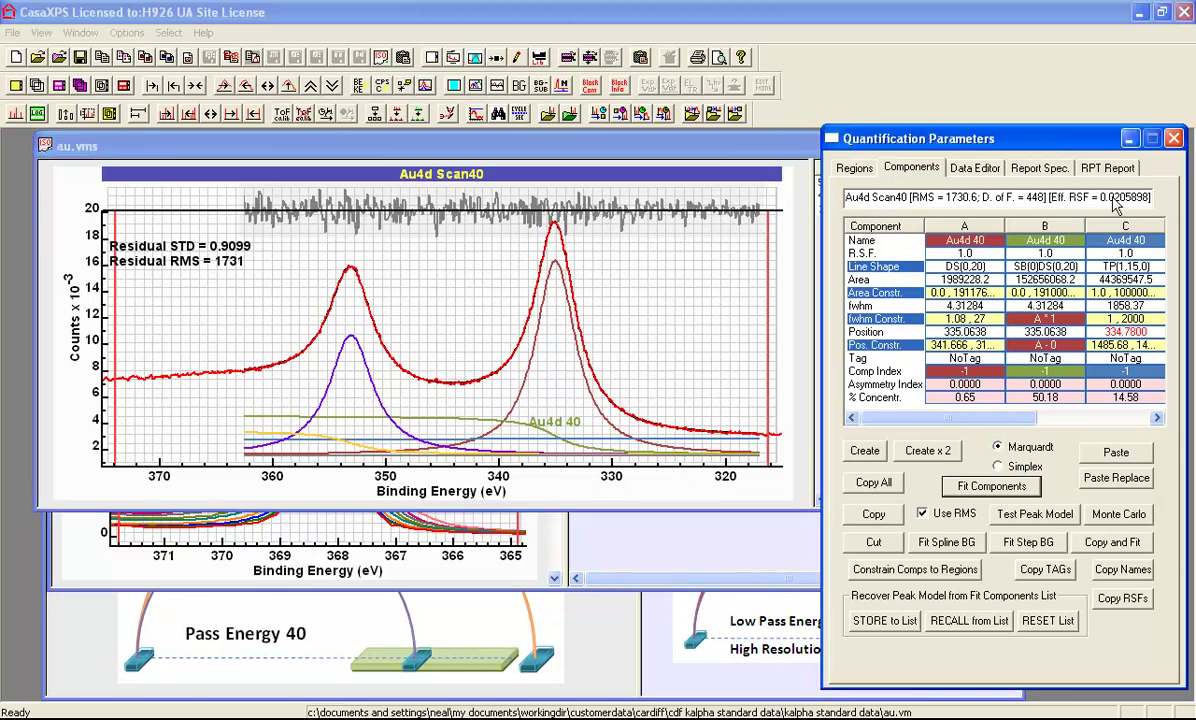
pyautogui.click(1129, 139)
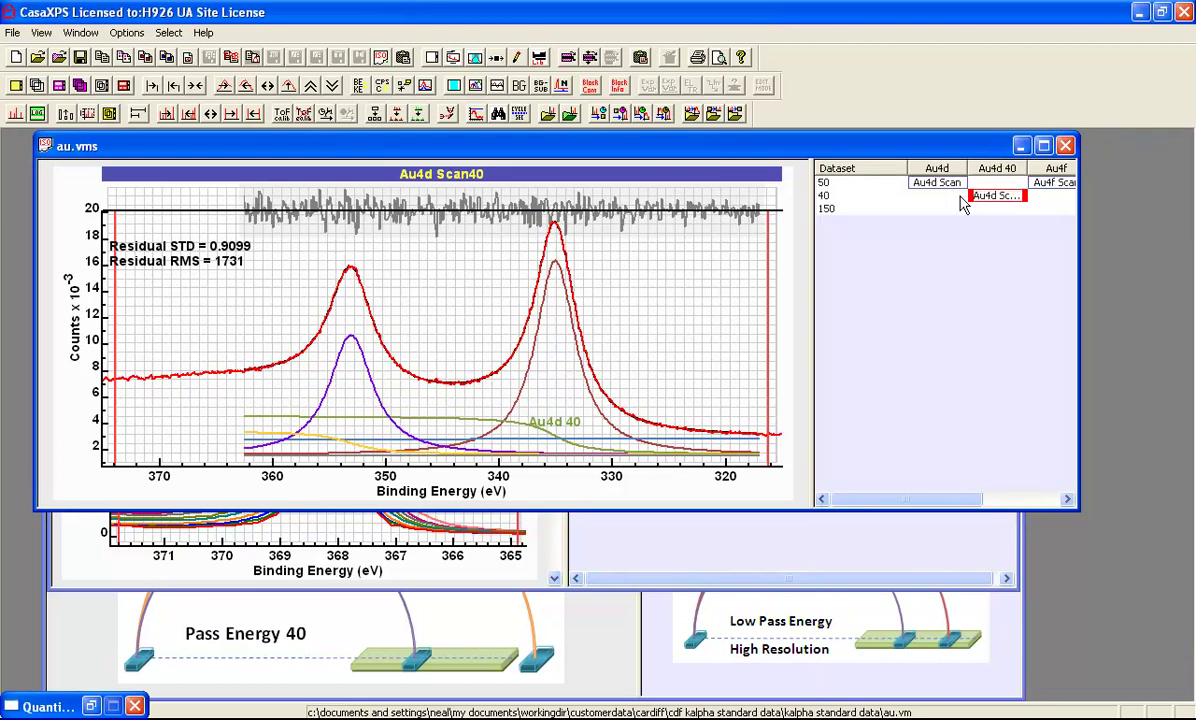
pyautogui.click(938, 183)
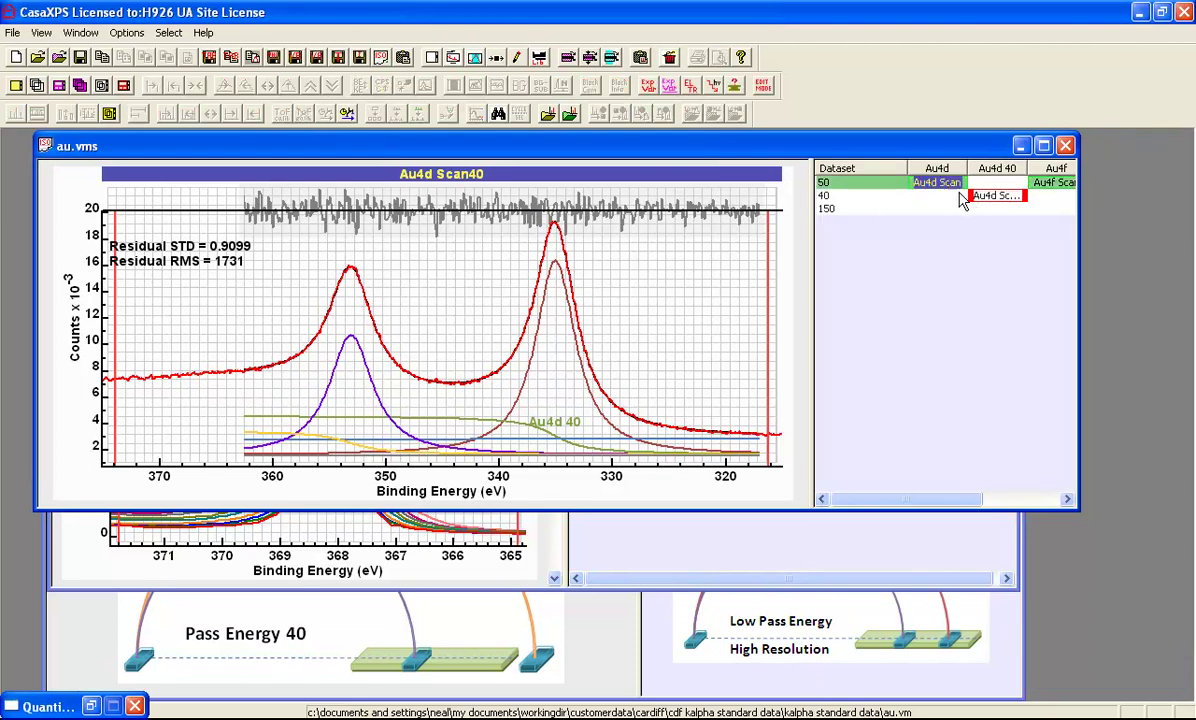
pyautogui.rightClick(435, 330)
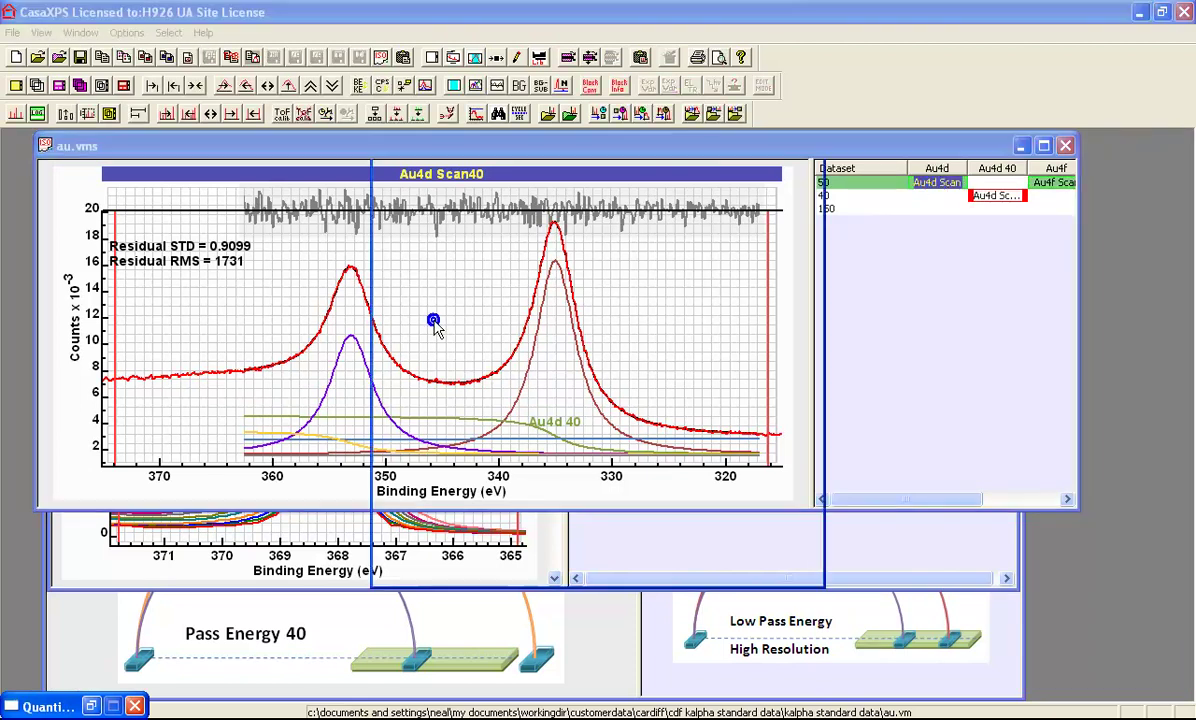
pyautogui.click(405, 200)
pyautogui.click(406, 225)
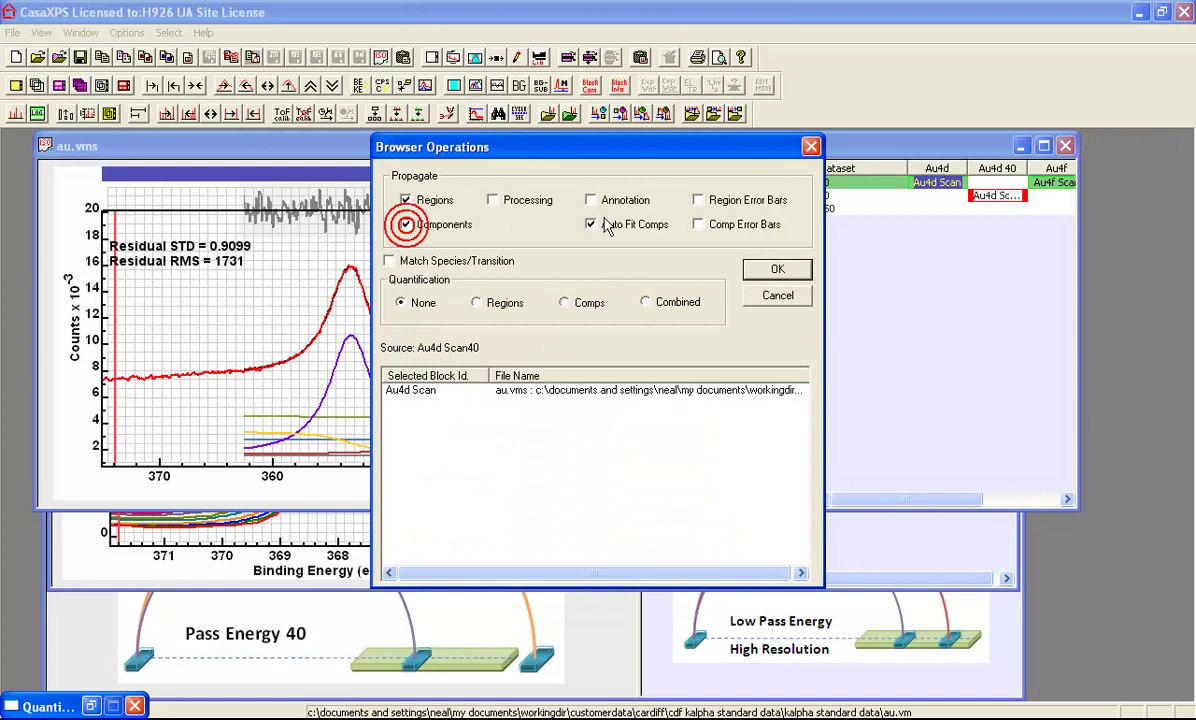
pyautogui.click(772, 269)
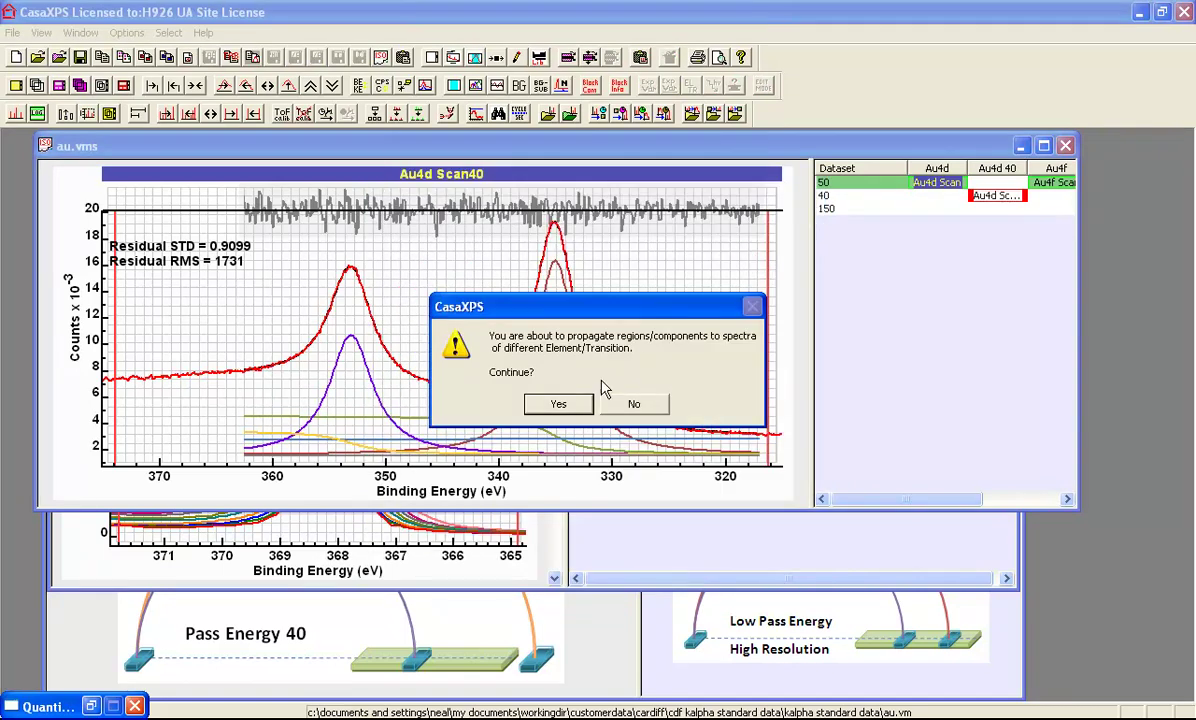
pyautogui.click(538, 403)
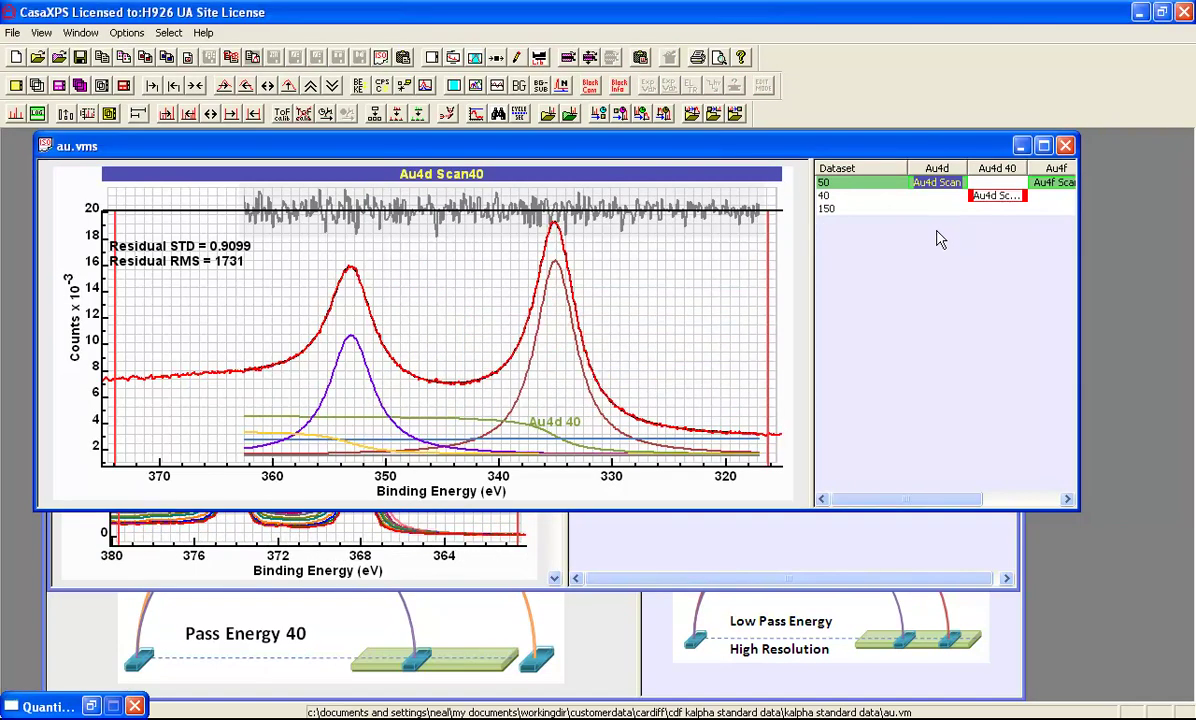
pyautogui.click(928, 188)
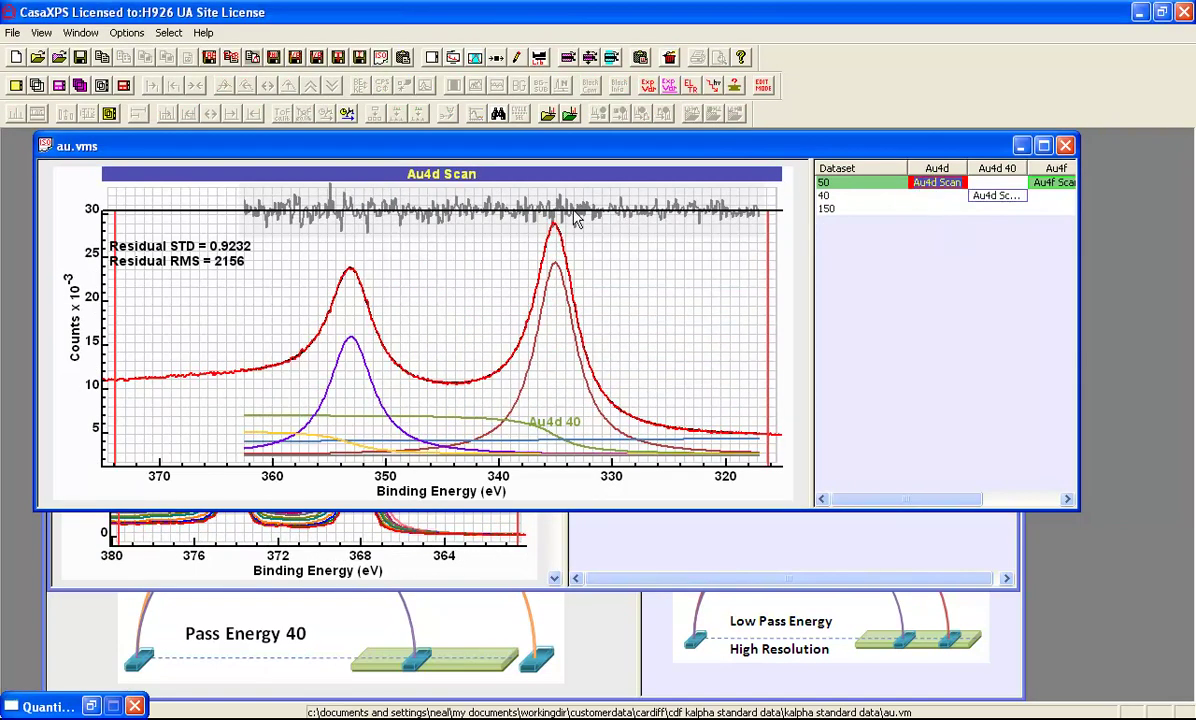